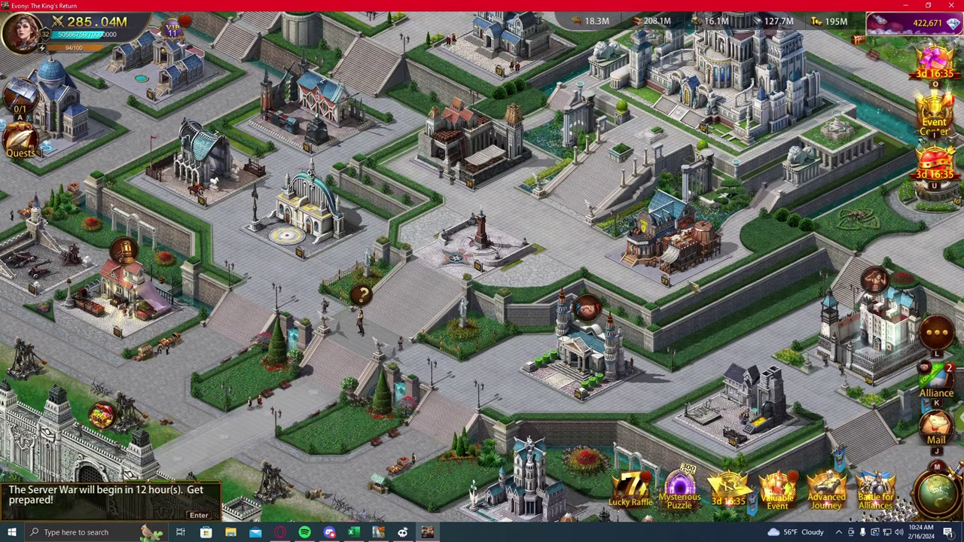
Open the general portraits from the Tavern's recruitment and sort the Europe generals in descending order.
left_click(694, 287)
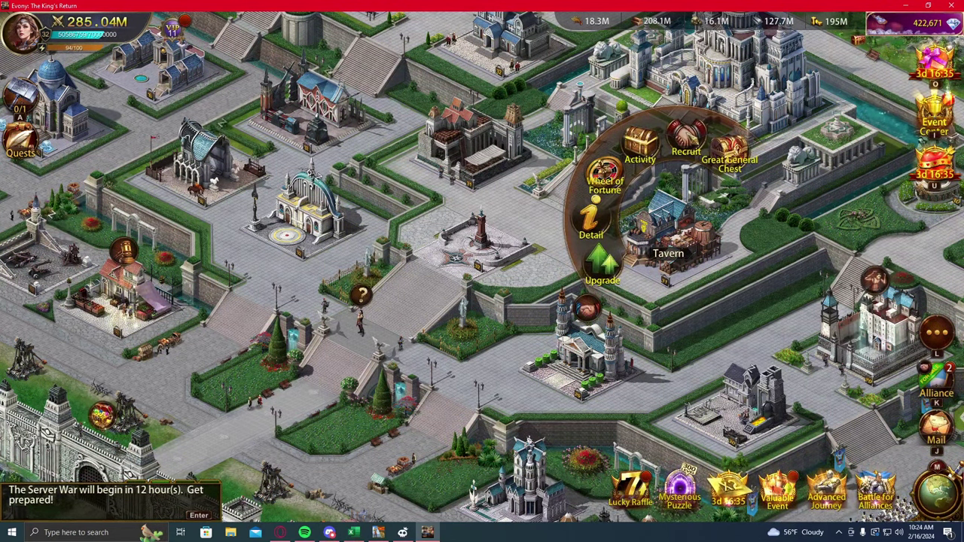
left_click(686, 142)
left_click(539, 476)
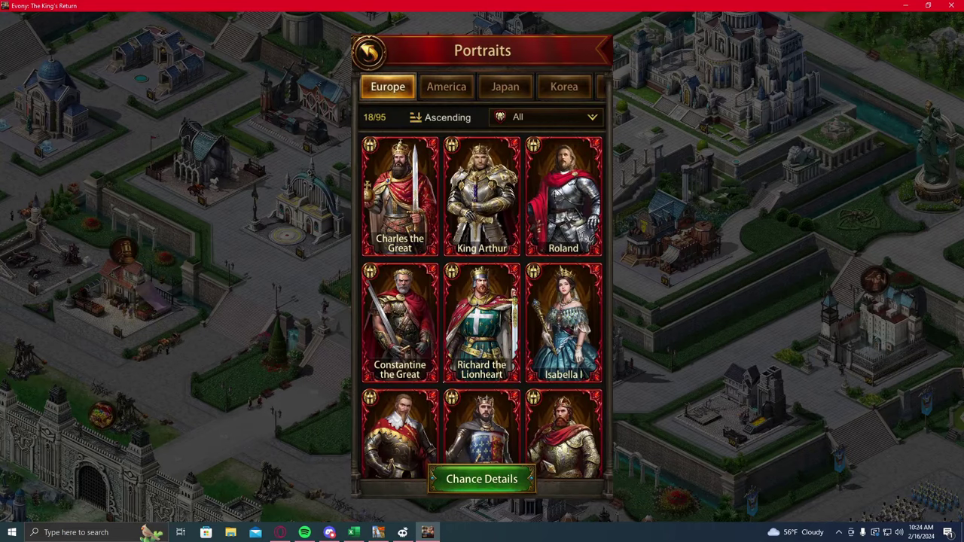
left_click(418, 121)
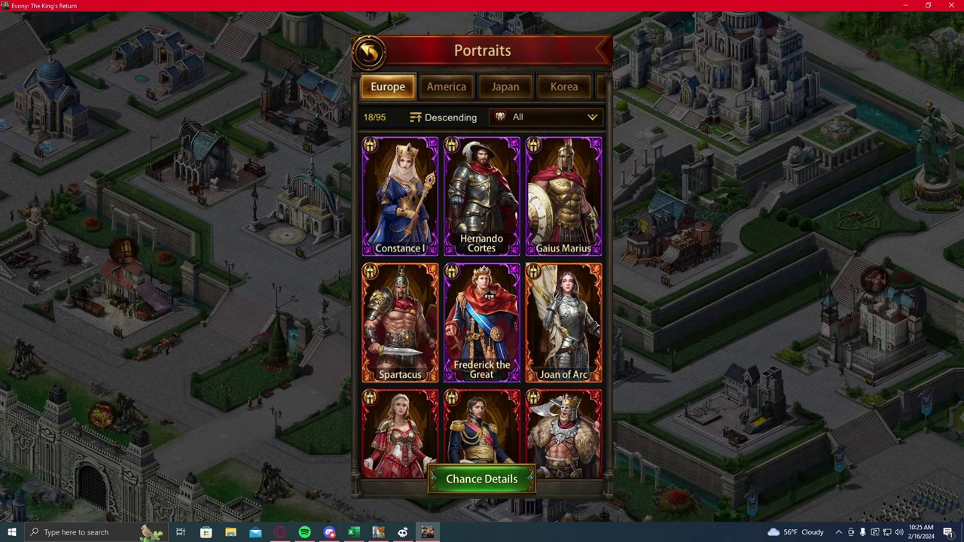
Review the star-level bonuses of Joan of Arc's Holy Light skill, then return to the portraits.
left_click(561, 329)
left_click(388, 386)
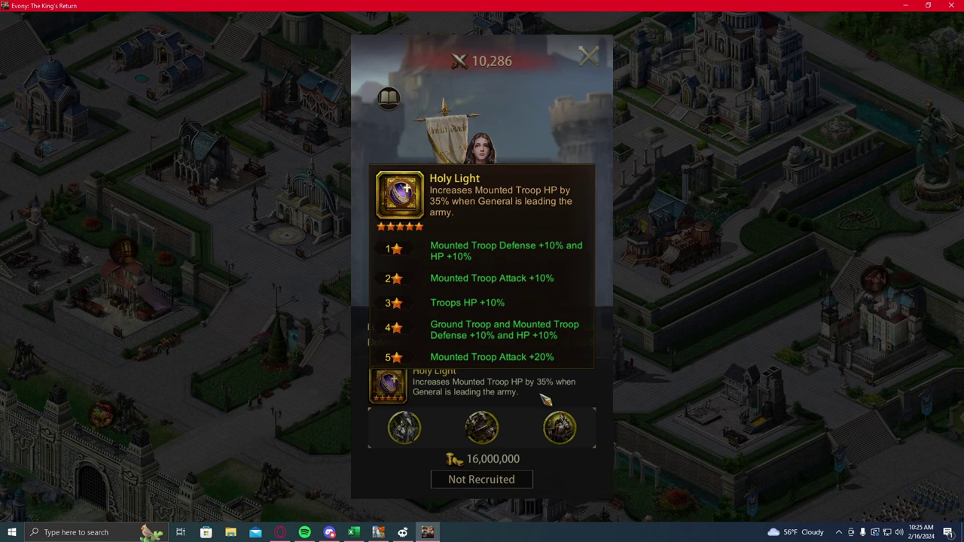
left_click(518, 141)
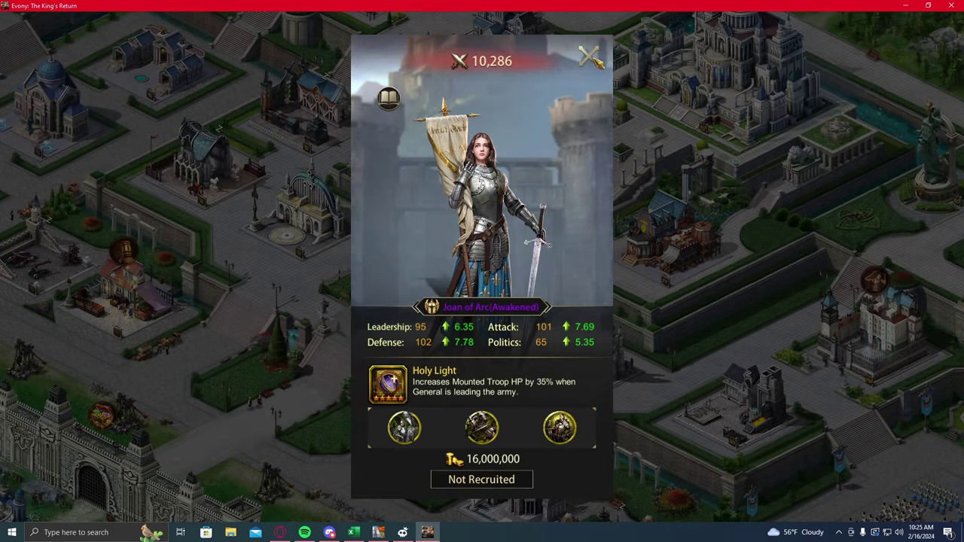
left_click(591, 58)
Find Cleopatra among the Others generals and review her Enchantment skill's star-level bonuses.
scroll(517, 89, "down", 3)
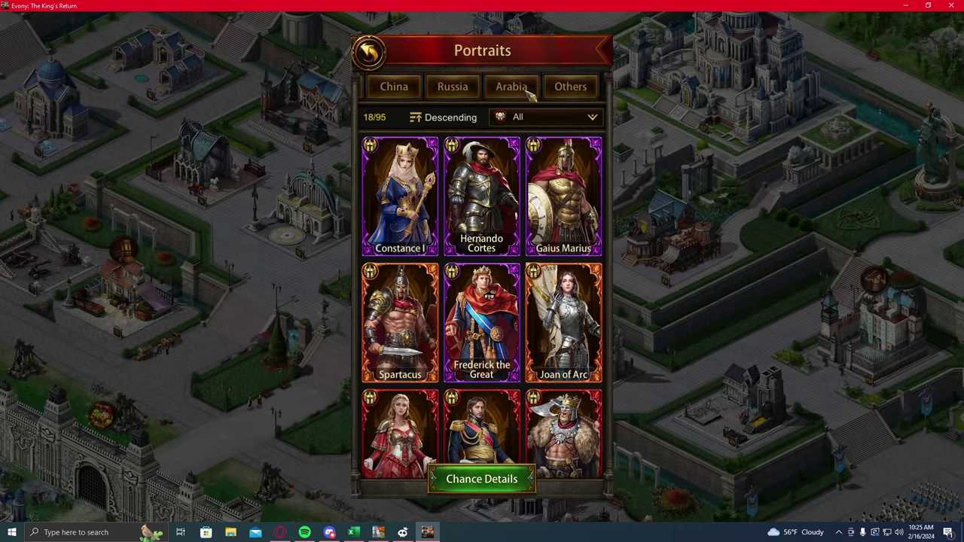
left_click(569, 92)
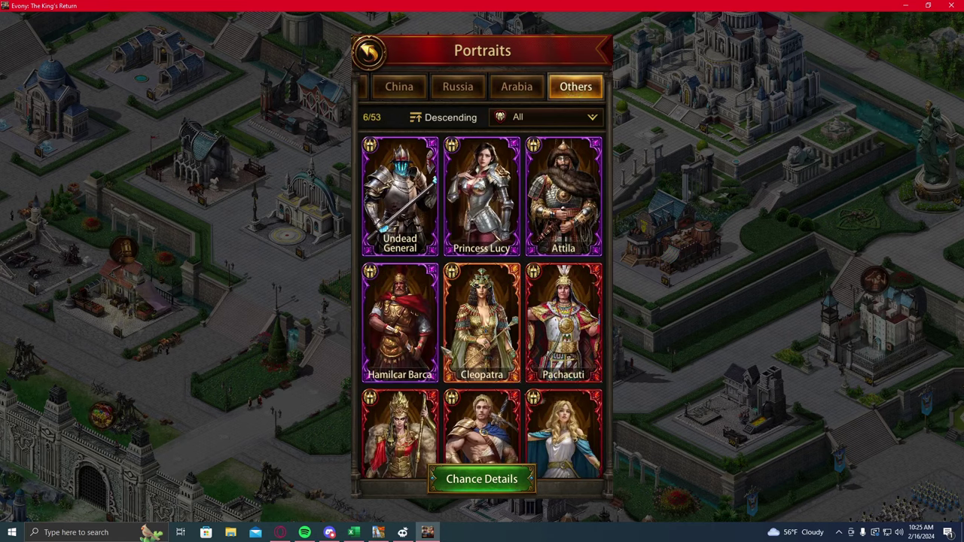
left_click(468, 333)
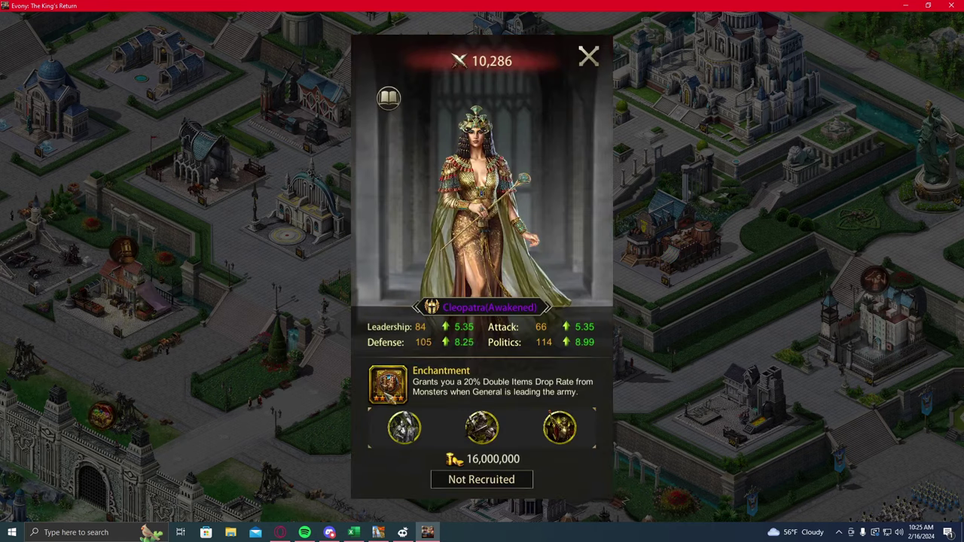
left_click(391, 392)
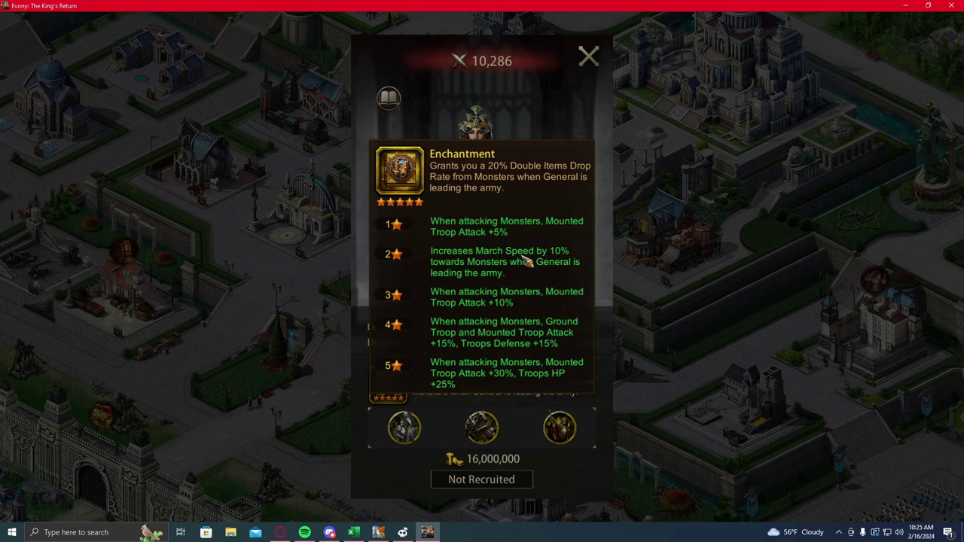
left_click(540, 125)
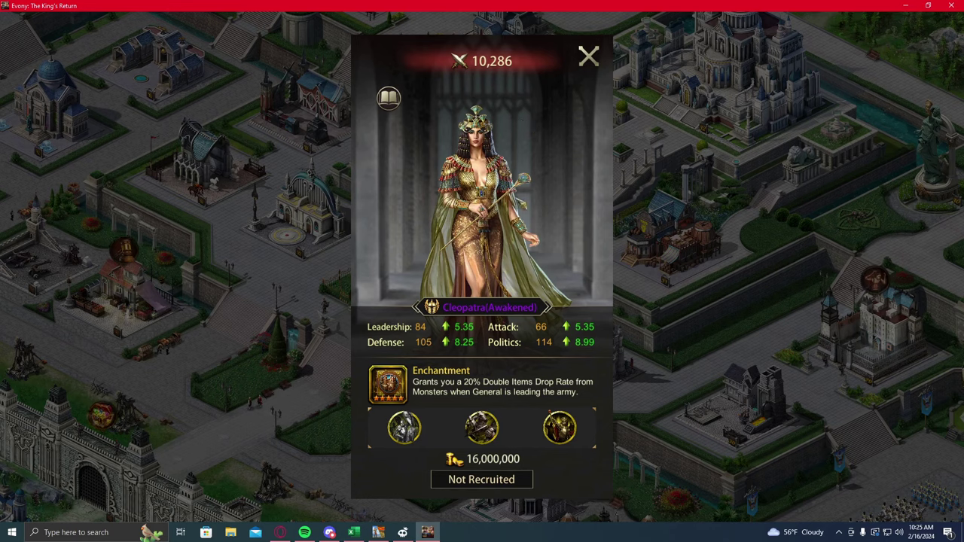
left_click(591, 59)
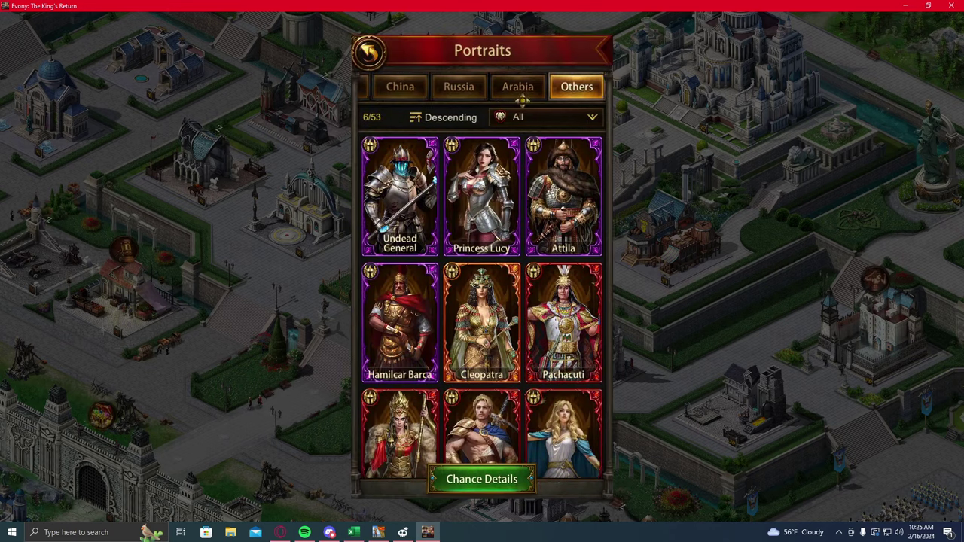
Find Miyamoto Musashi among the Japan generals and review the star-level bonuses of his Niten Ichi-ryū skill.
left_click(410, 86)
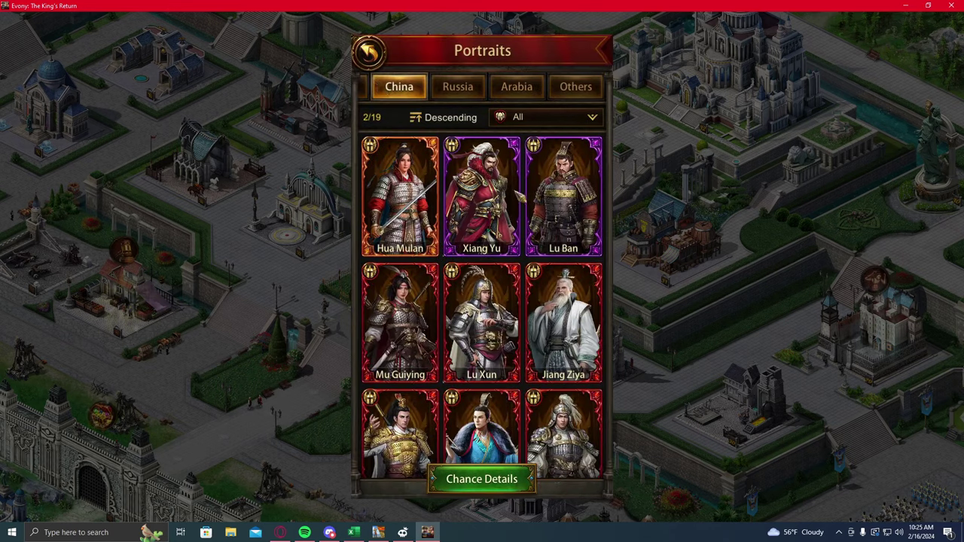
left_click(409, 87)
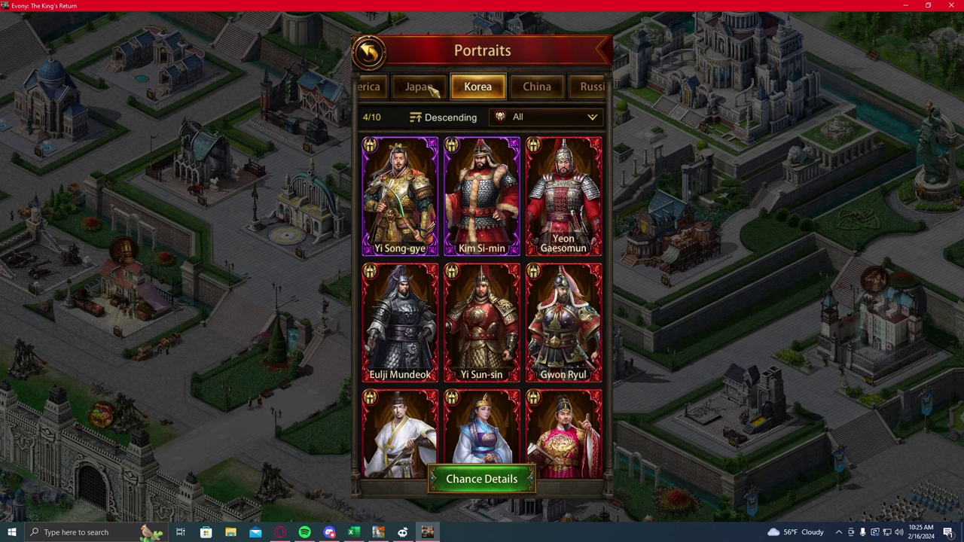
left_click(422, 87)
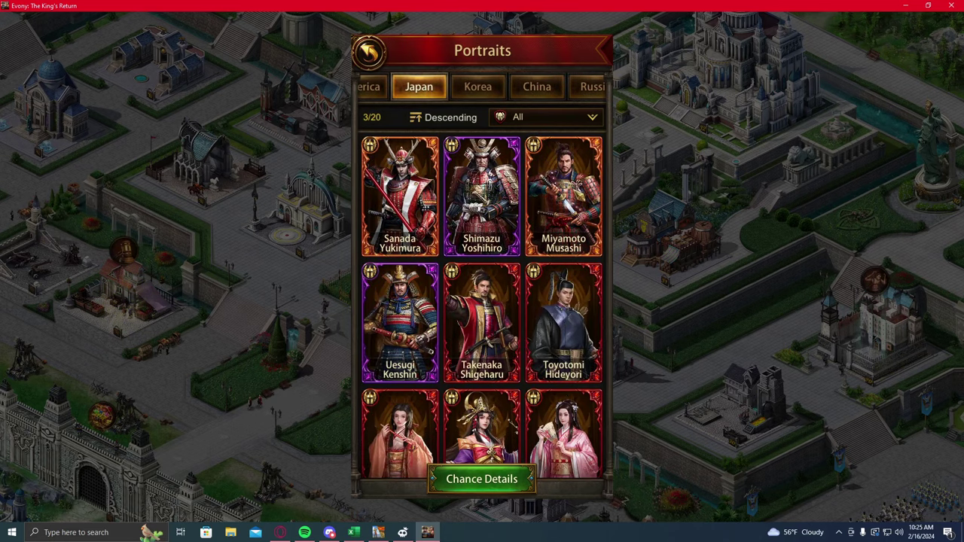
left_click(579, 194)
left_click(390, 386)
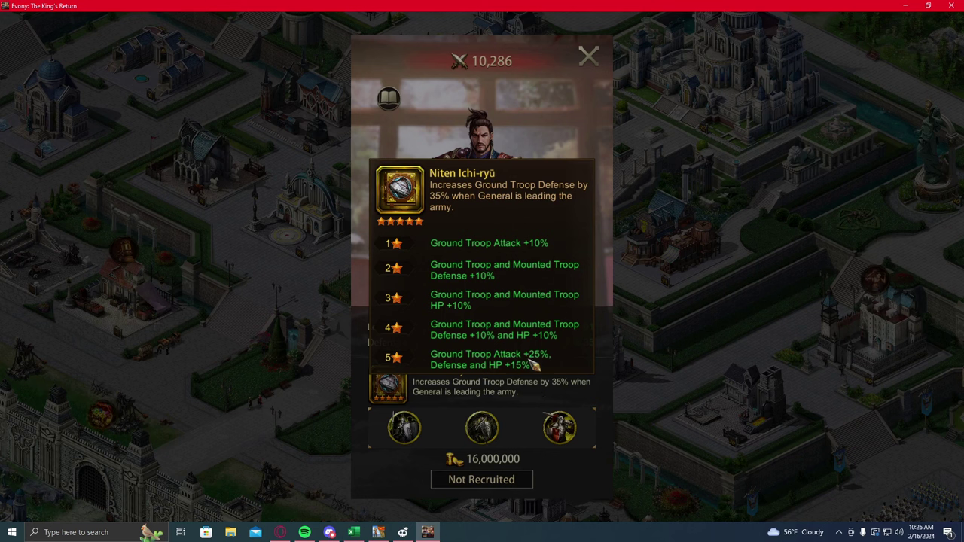
left_click(548, 404)
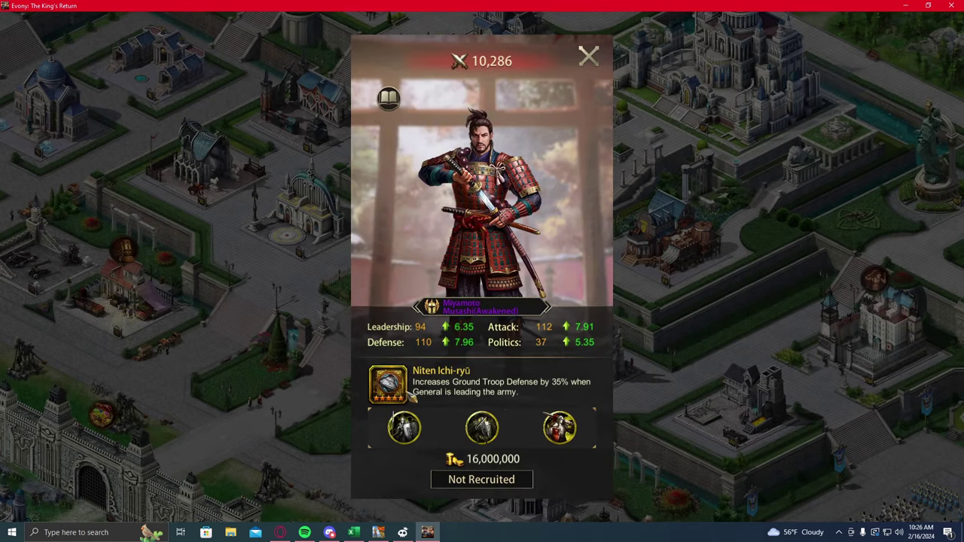
left_click(405, 390)
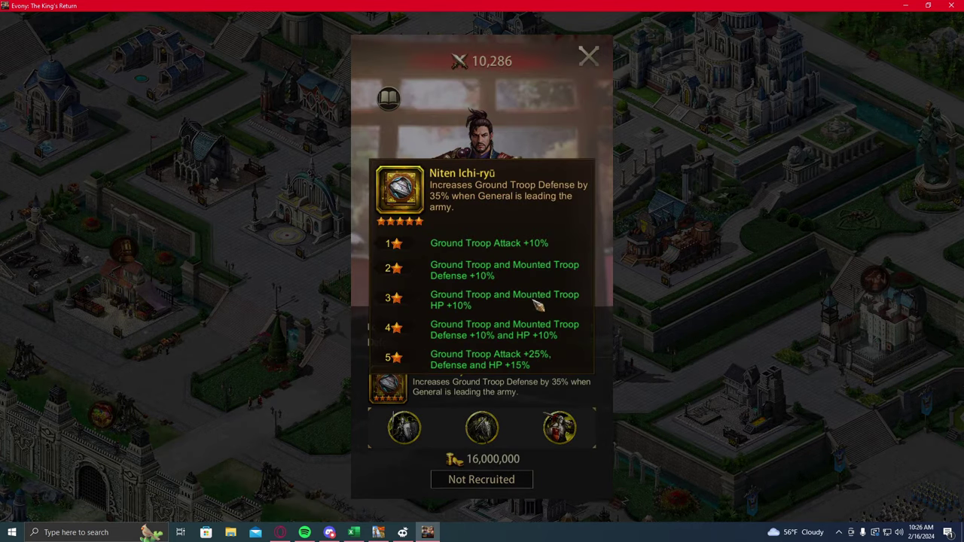
left_click(517, 104)
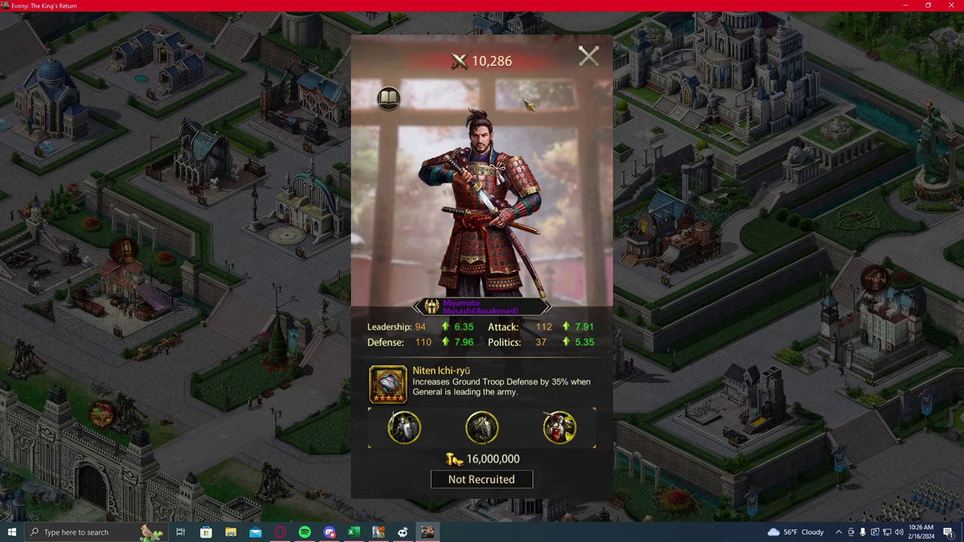
left_click(592, 59)
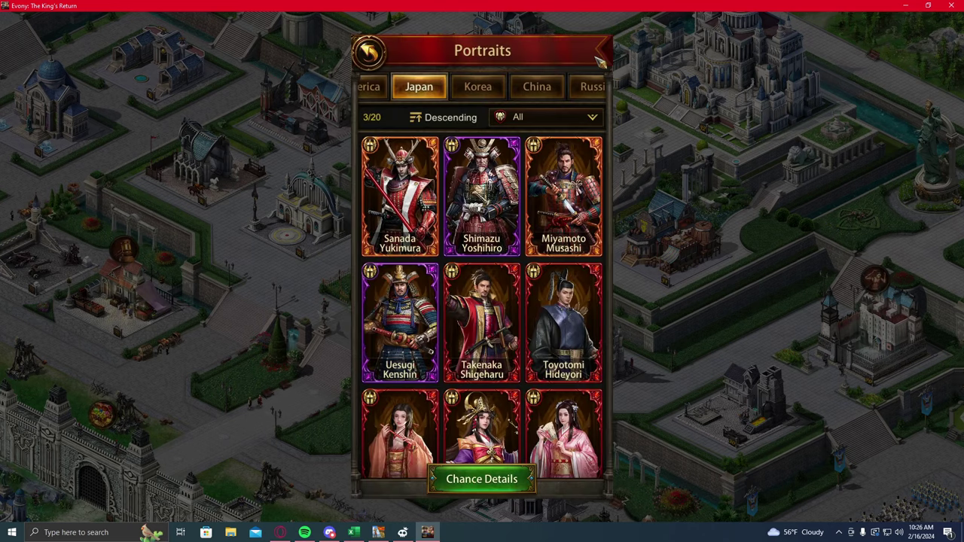
Sort the portraits in ascending order and view the Caliburn skill of King Arthur among the Europe generals.
scroll(411, 106, "up", 2)
left_click(391, 92)
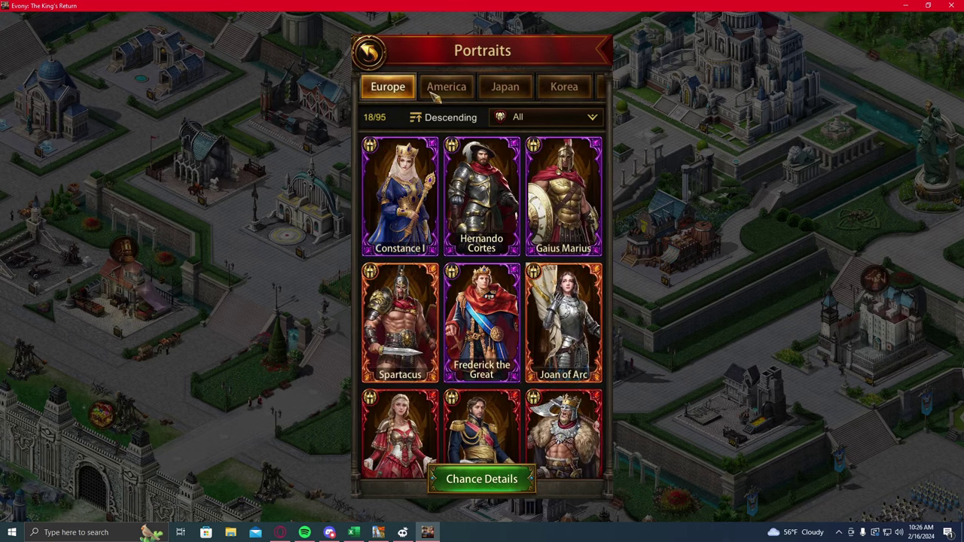
left_click(443, 94)
left_click(450, 118)
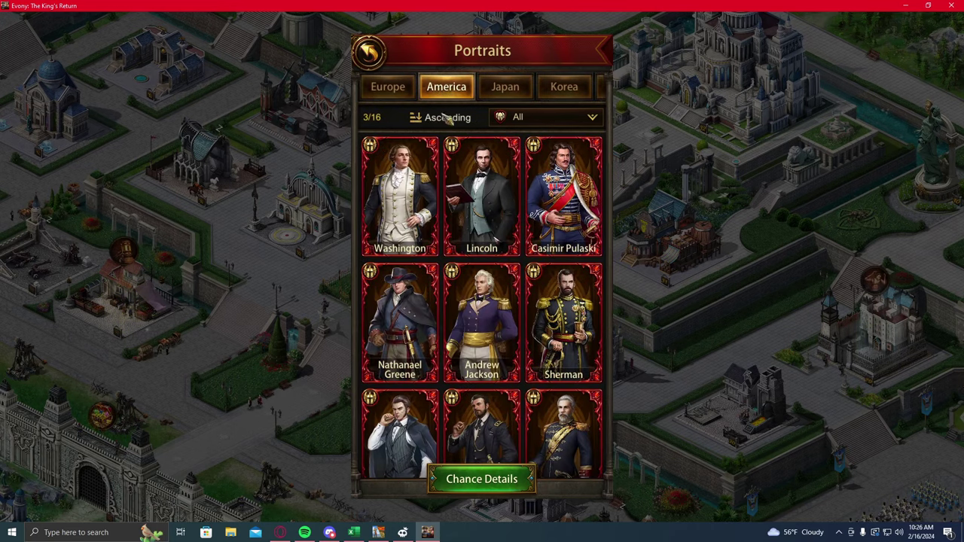
left_click(388, 87)
left_click(482, 196)
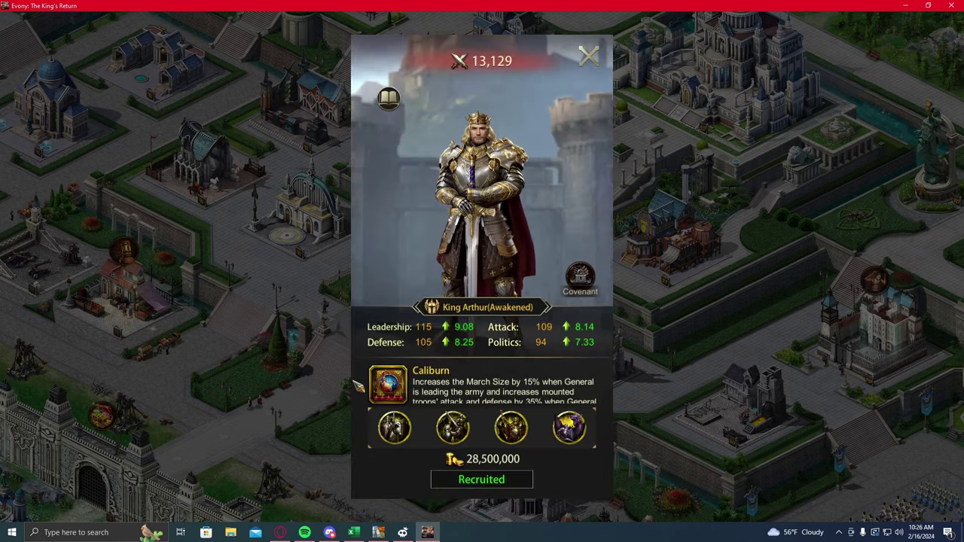
left_click(392, 386)
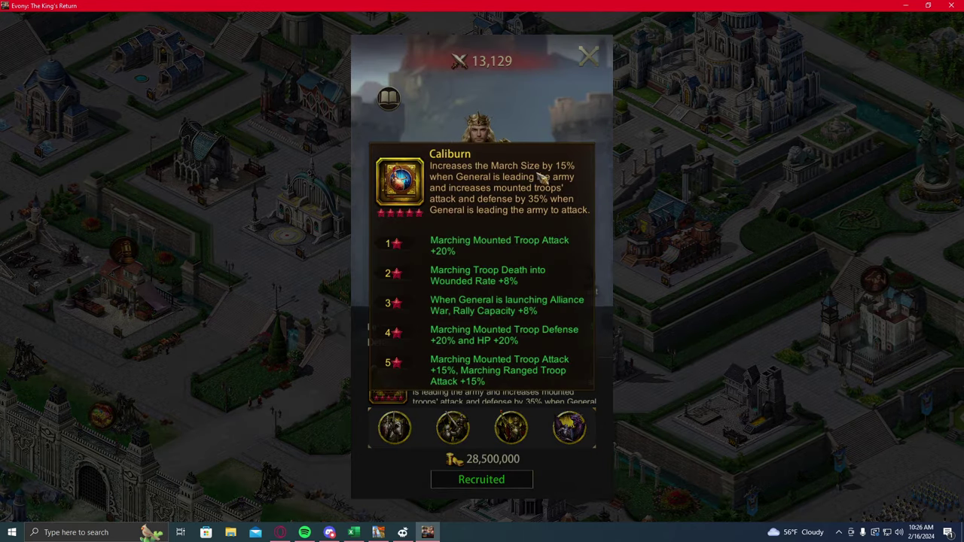
left_click(586, 437)
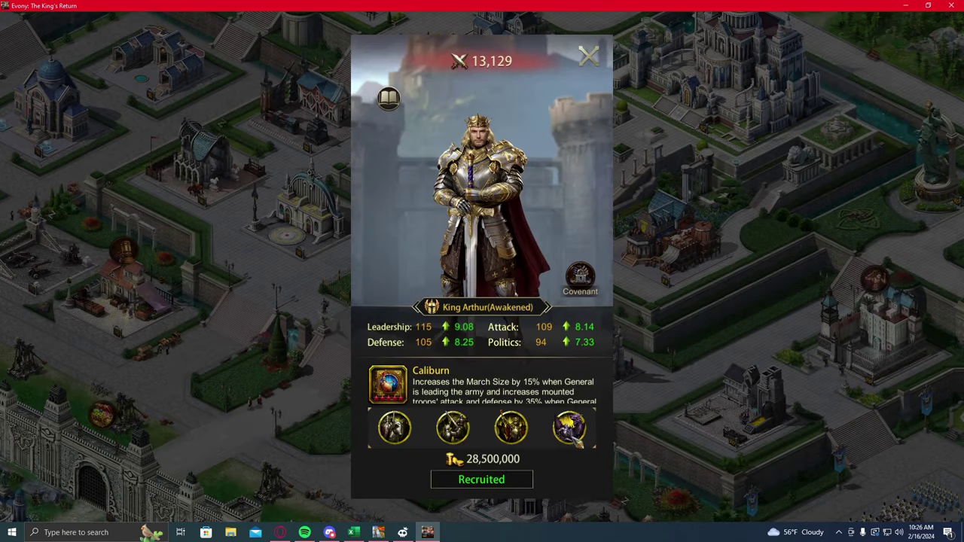
Check the details of King Arthur's additional skills, including King's Ambition and Mounted Troop Formation.
left_click(573, 429)
left_click(572, 429)
left_click(452, 428)
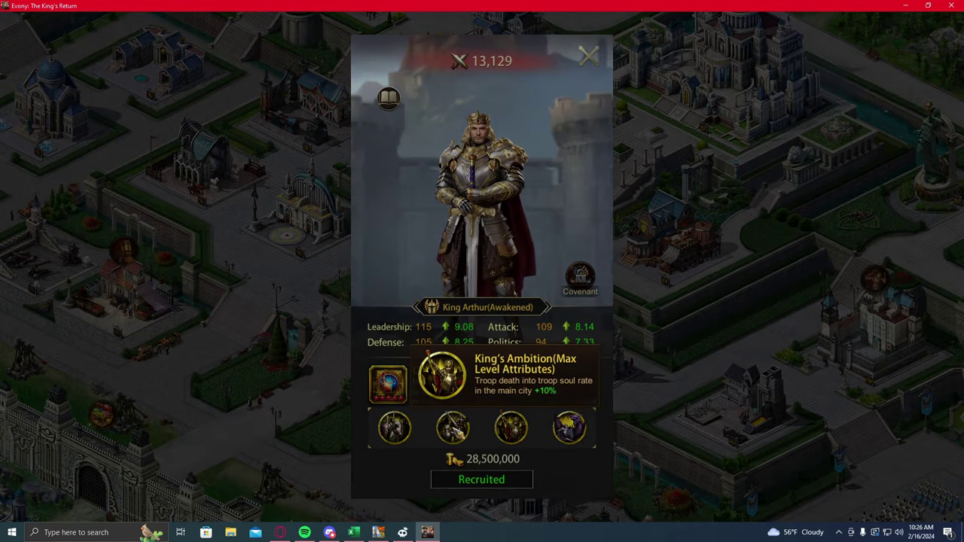
left_click(452, 427)
left_click(394, 428)
left_click(394, 428)
left_click(396, 433)
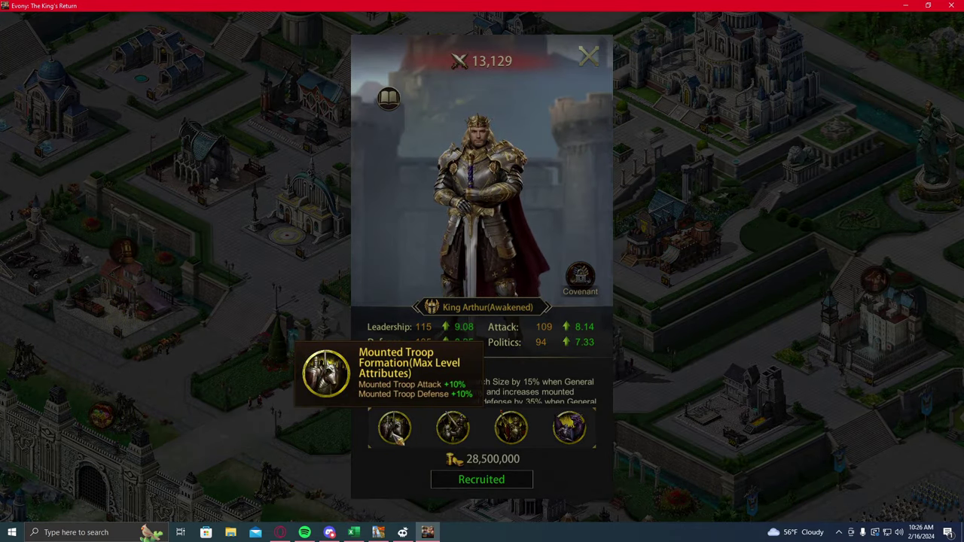
left_click(396, 433)
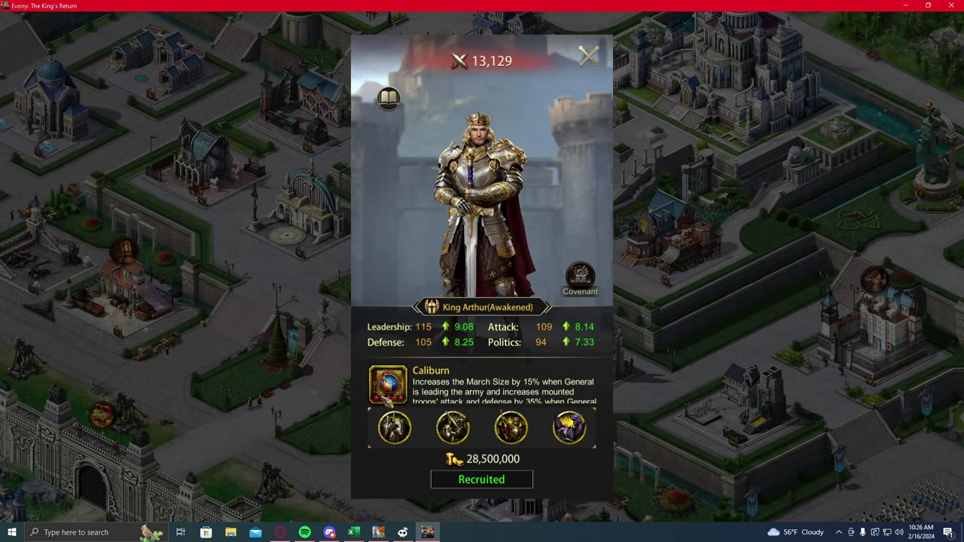
Reread King Arthur's Caliburn star-level bonuses, then leave the portraits and recruitment to return to the city.
left_click(385, 390)
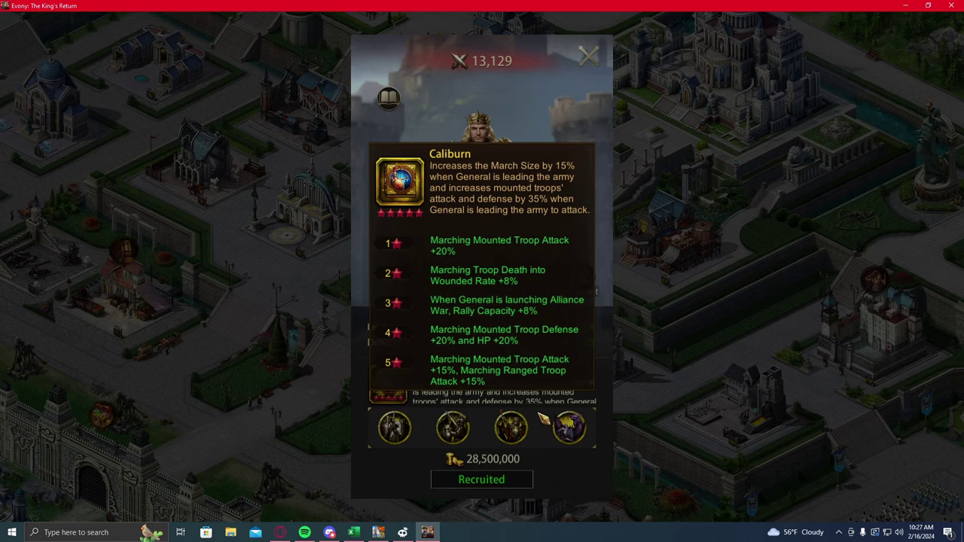
left_click(544, 419)
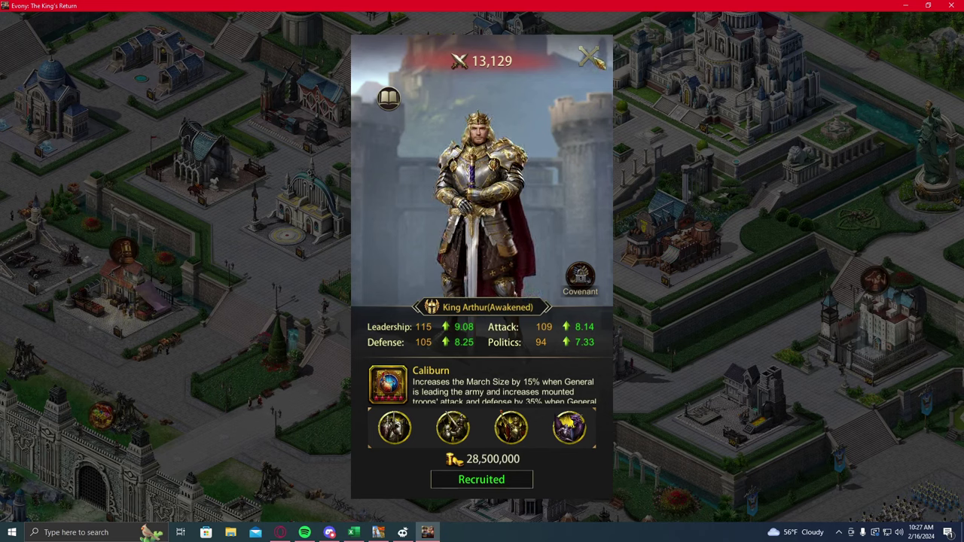
left_click(591, 58)
left_click(370, 51)
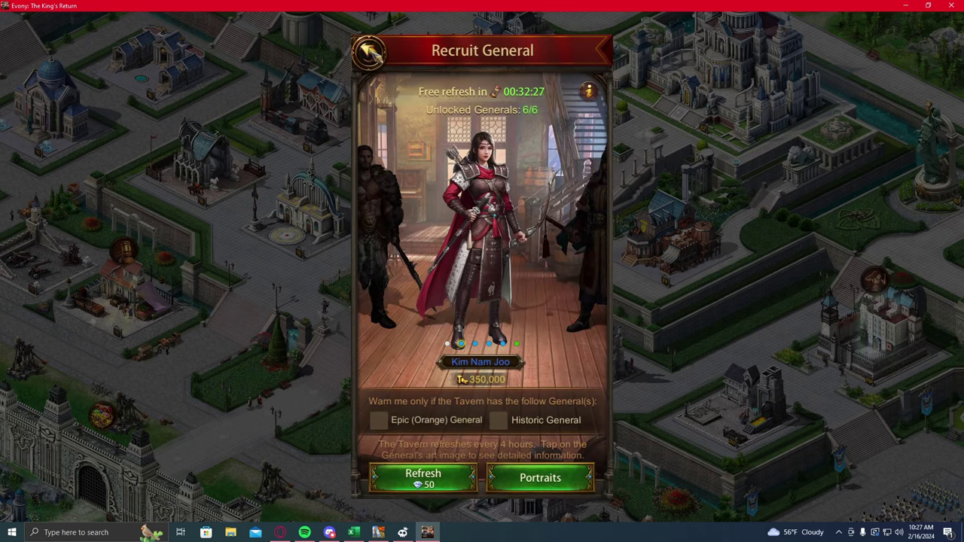
left_click(376, 46)
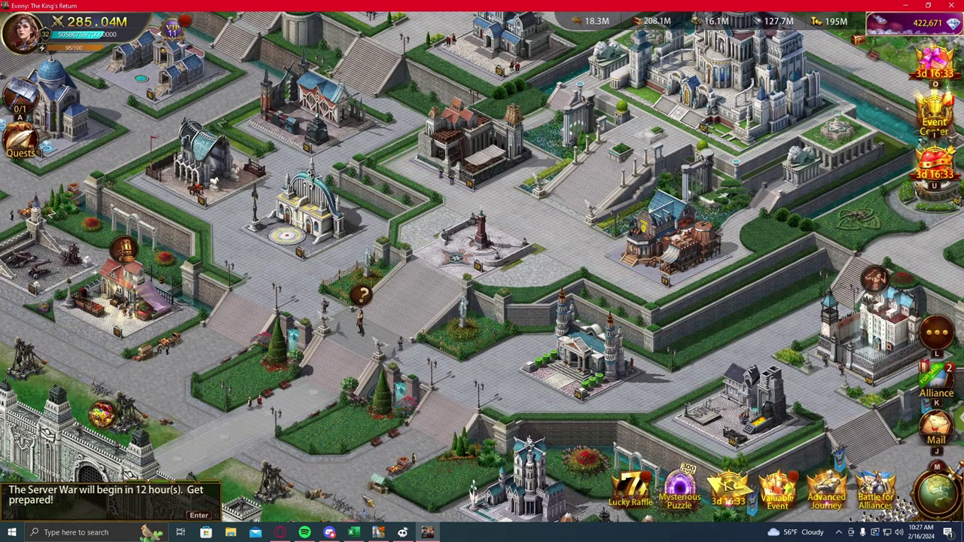
Switch to the Mounted Stats workbook in Excel and inspect King Arthur's Total ATK, Total DEF and Total HP.
left_click(354, 532)
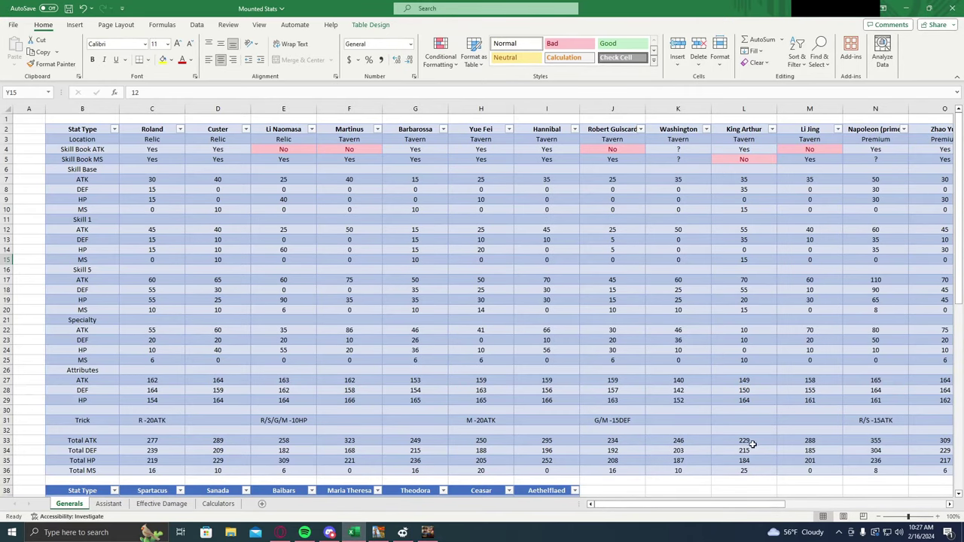
left_click(752, 443)
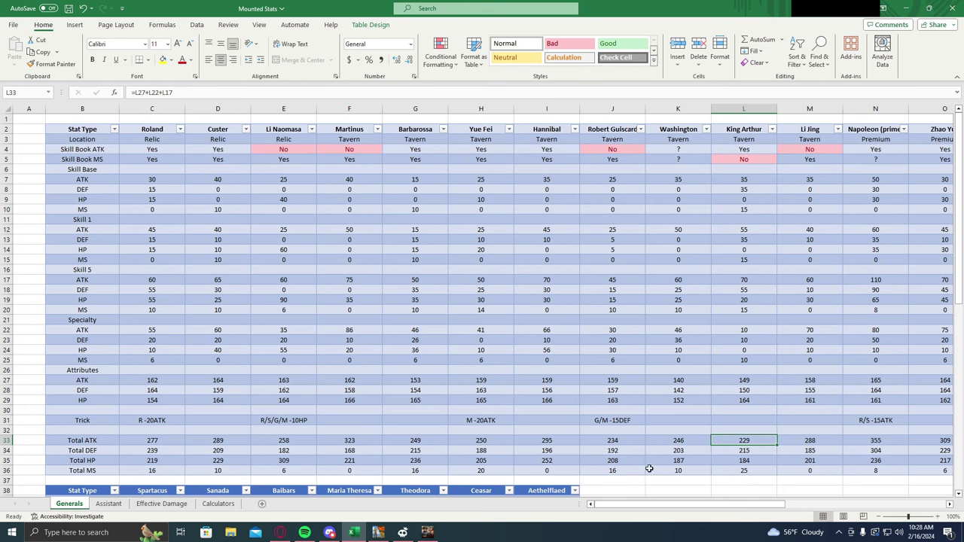
left_click(741, 452)
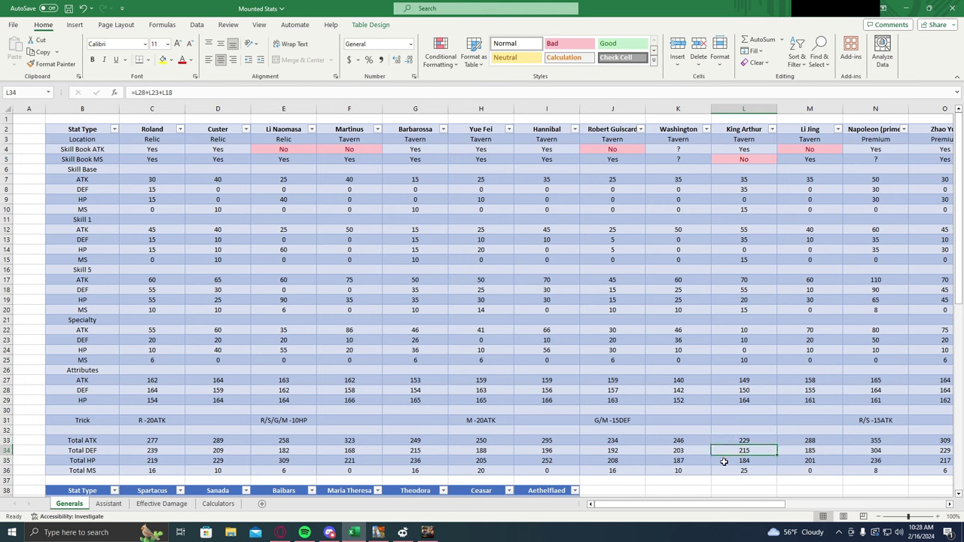
left_click(724, 462)
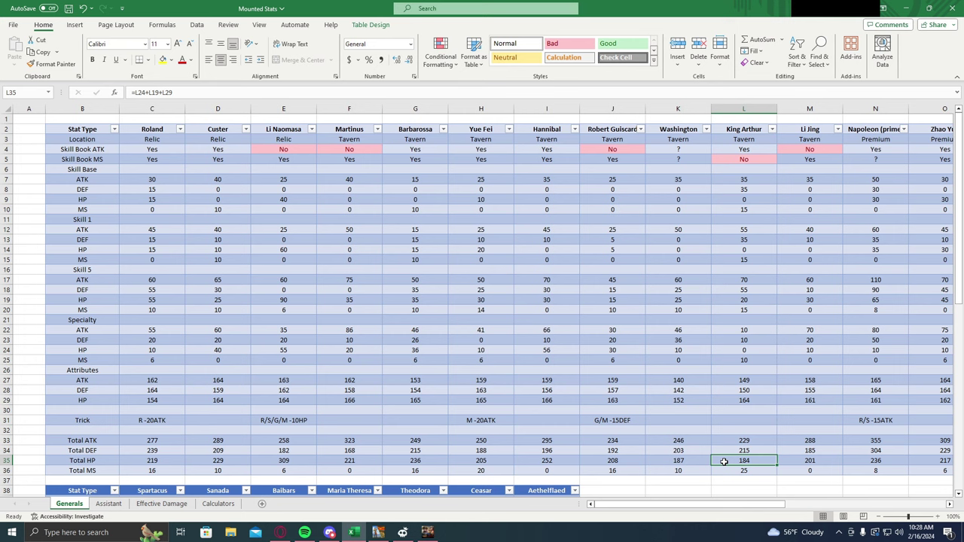
Compare King Arthur's Total HP with Roland's and recheck King Arthur's Total DEF.
left_click(153, 459)
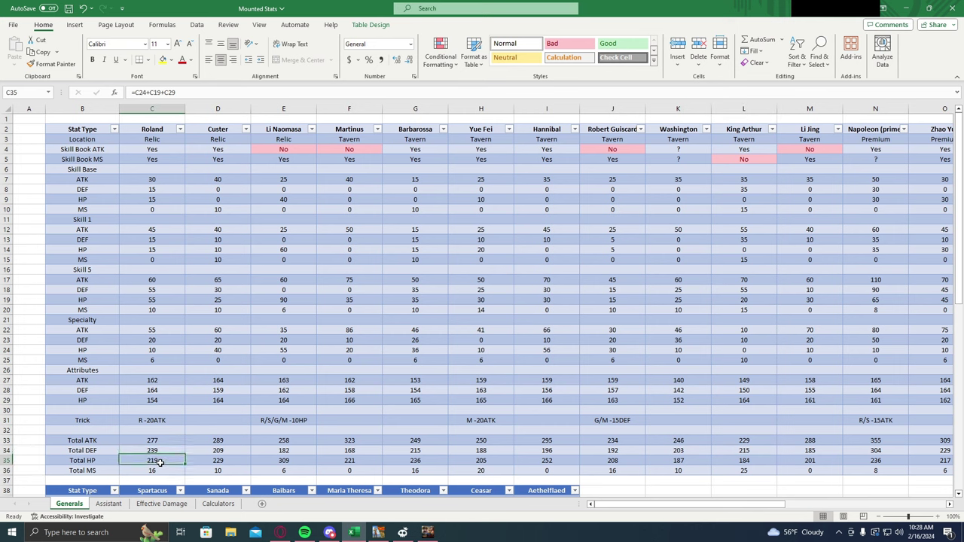
left_click(721, 461)
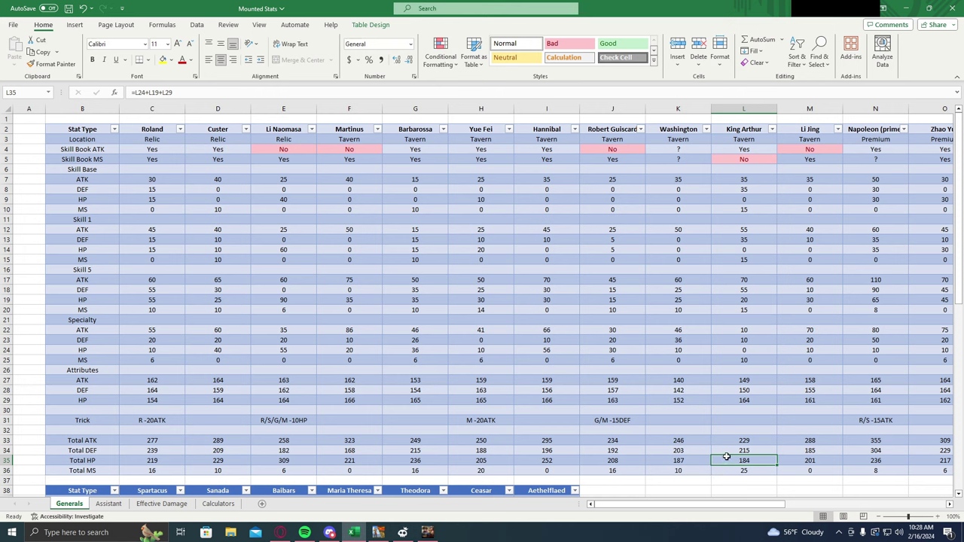
left_click(740, 450)
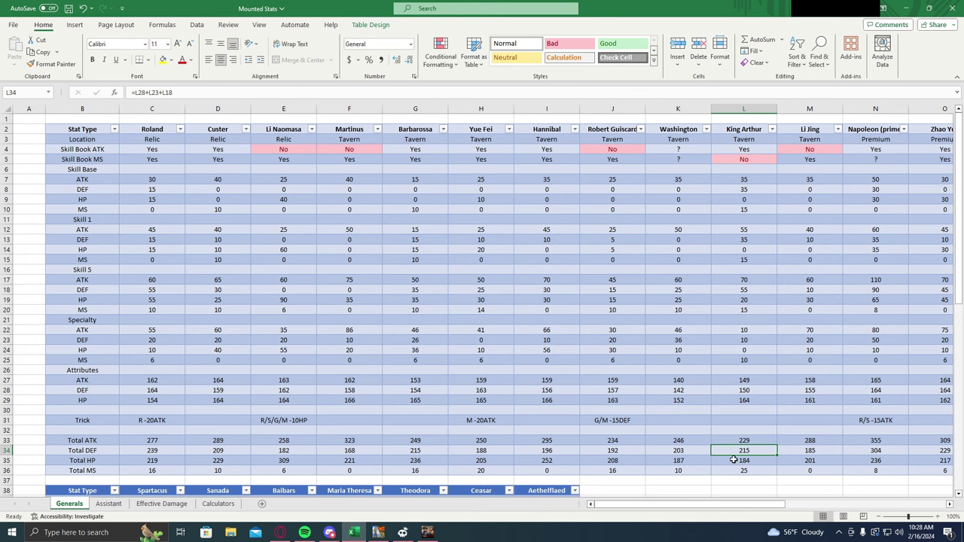
left_click(733, 459)
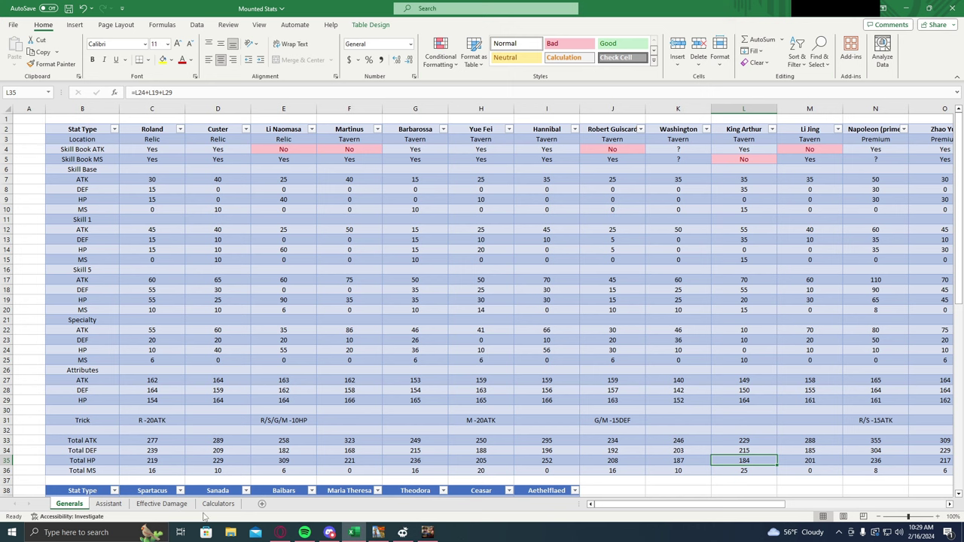
View the Effective Damage sheet and compare King Arthur's K40, 2500%, 3.05M value with Roland's.
left_click(176, 506)
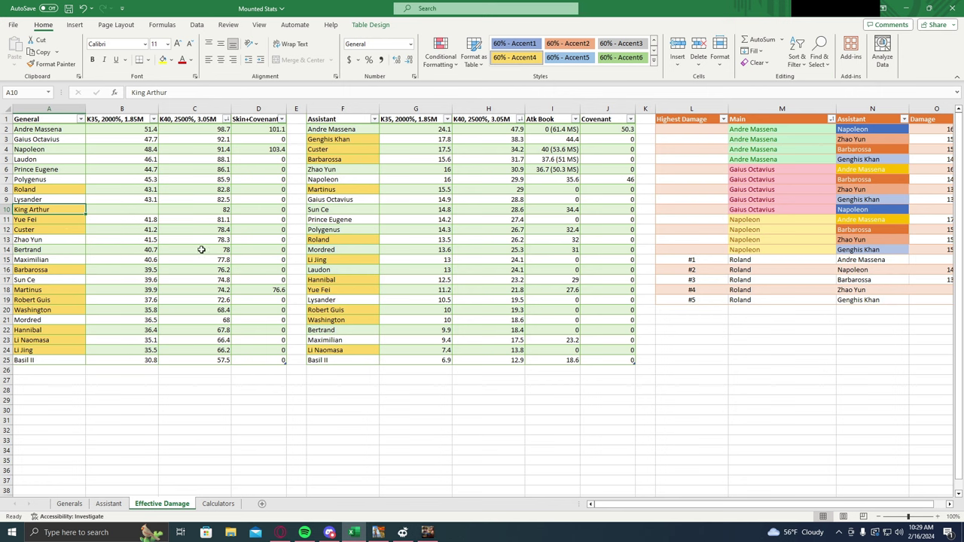
left_click(212, 209)
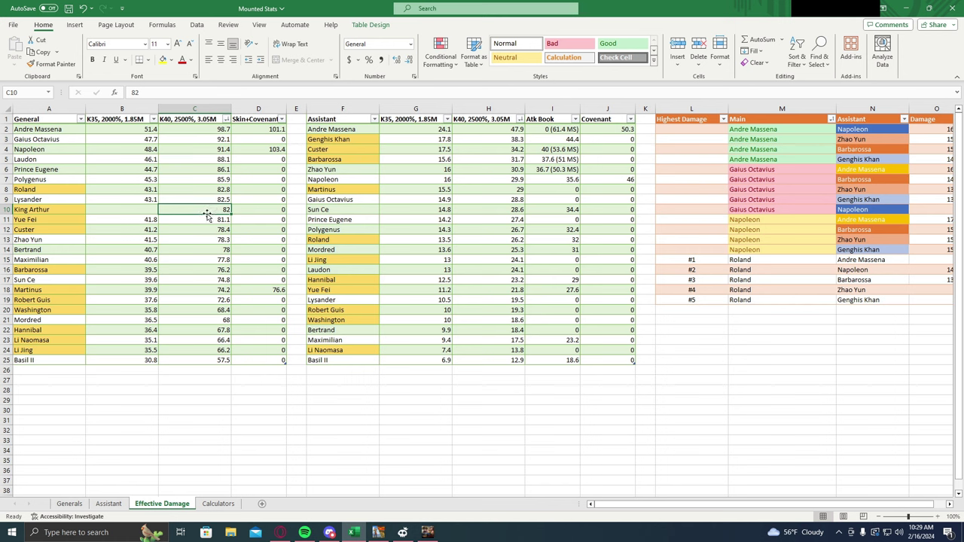
left_click(197, 190)
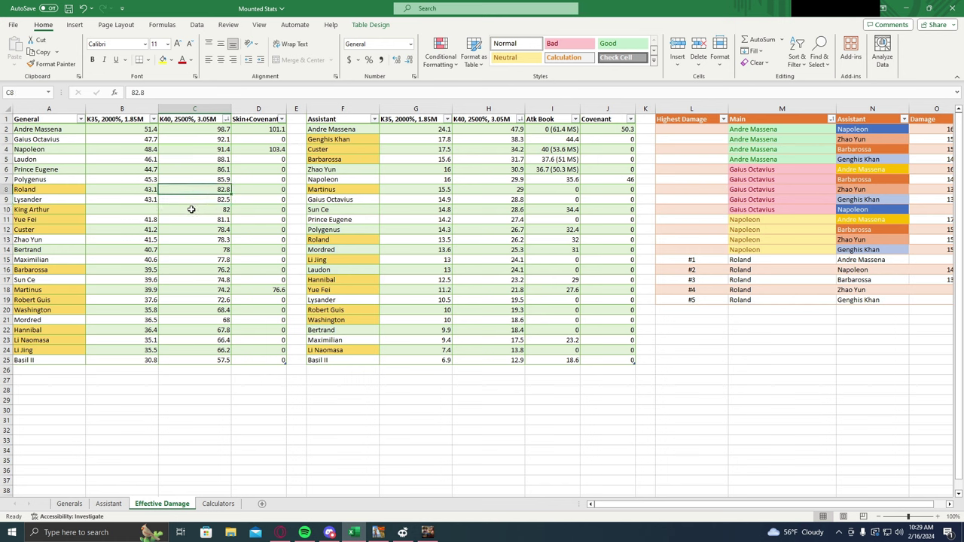
left_click(211, 212)
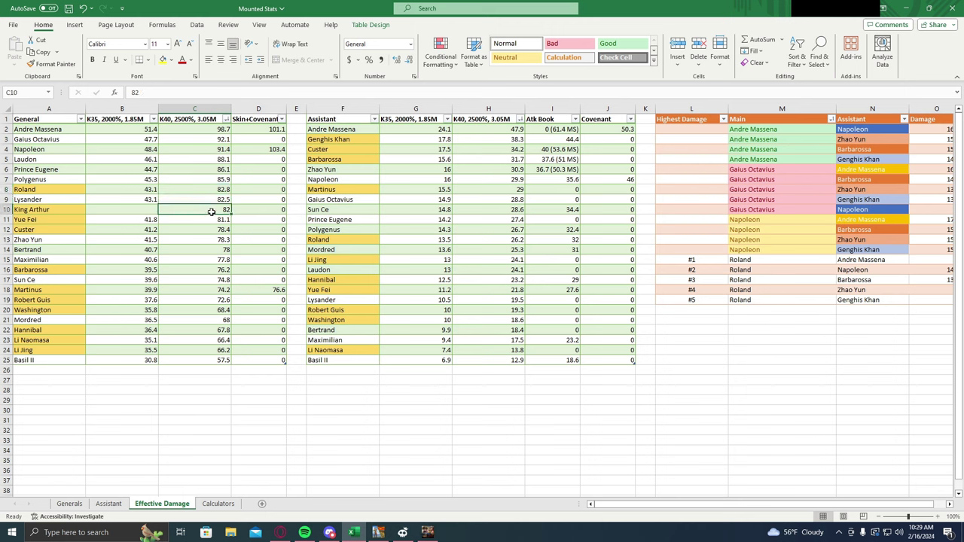
left_click(171, 190)
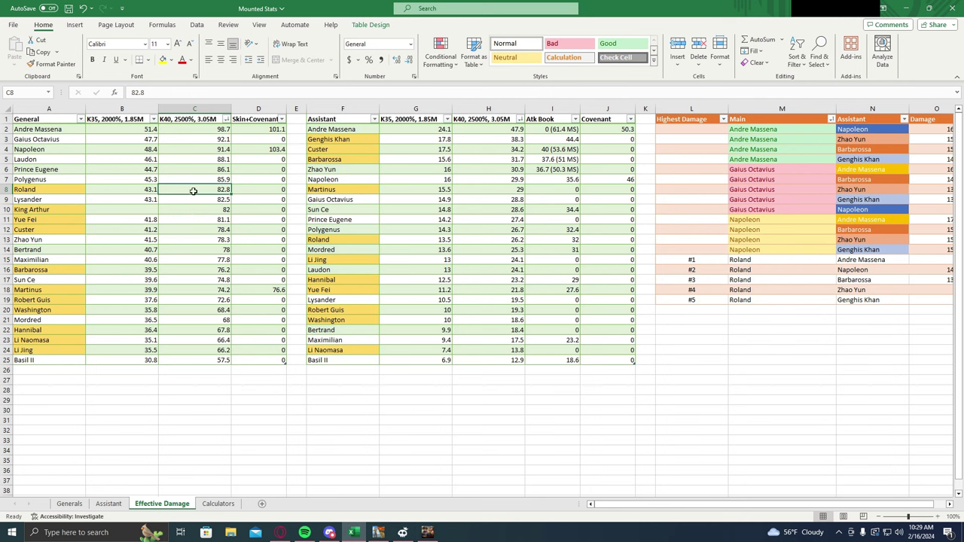
left_click(181, 211)
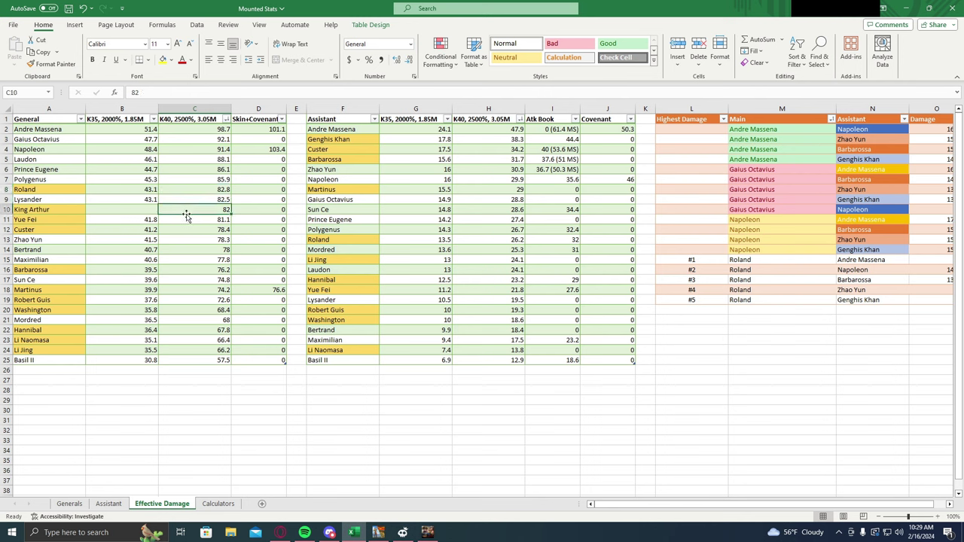
Compare King Arthur's place in the effective damage list with Custer, Yue Fei and Barbarossa, including Barbarossa's K40 value.
left_click(53, 229)
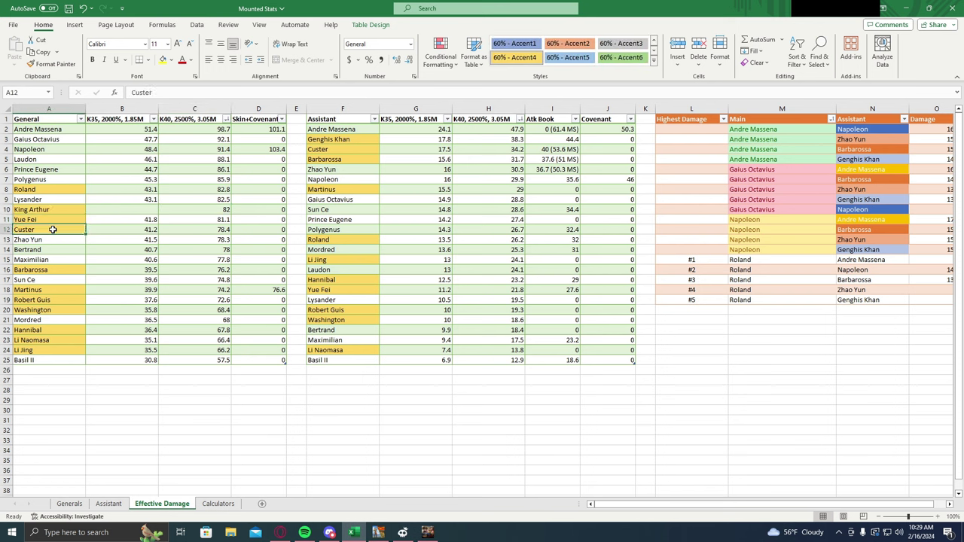
left_click(41, 221)
left_click(52, 209)
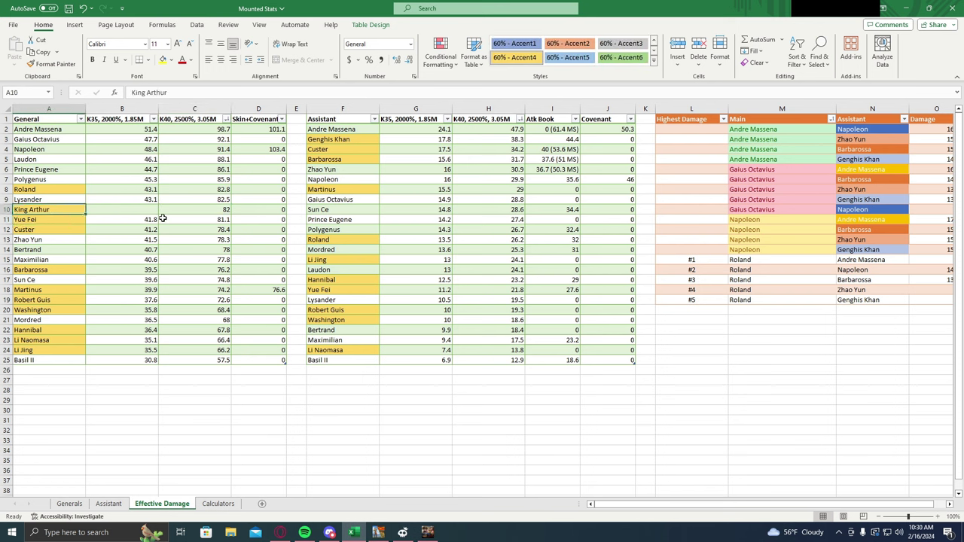
left_click(48, 273)
left_click(208, 273)
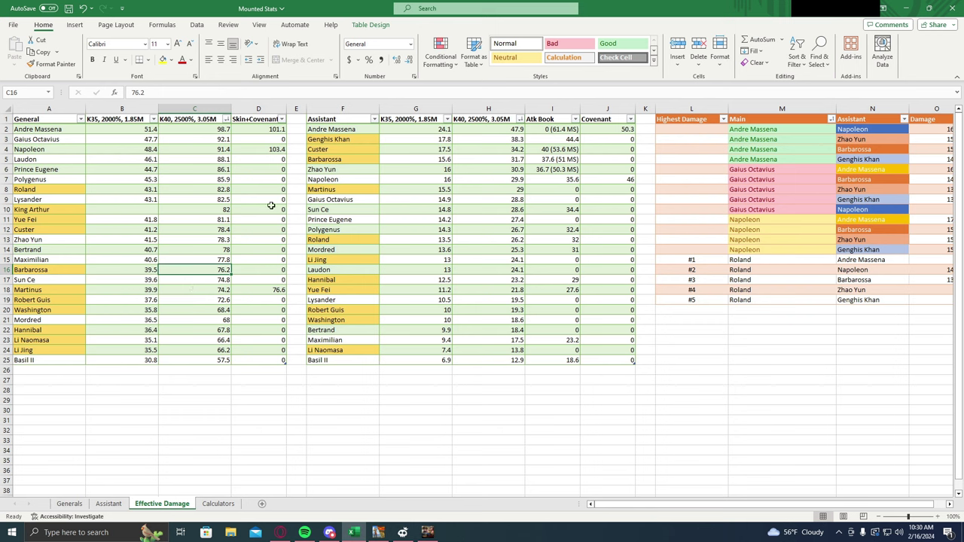
left_click(212, 210)
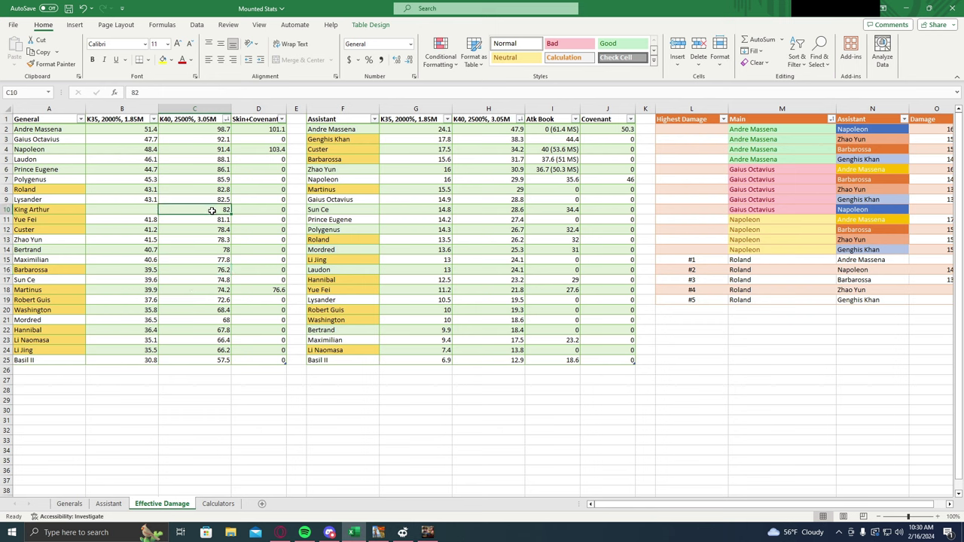
Return to the Generals sheet and inspect King Arthur's Skill 1 ATK and MS values.
left_click(73, 506)
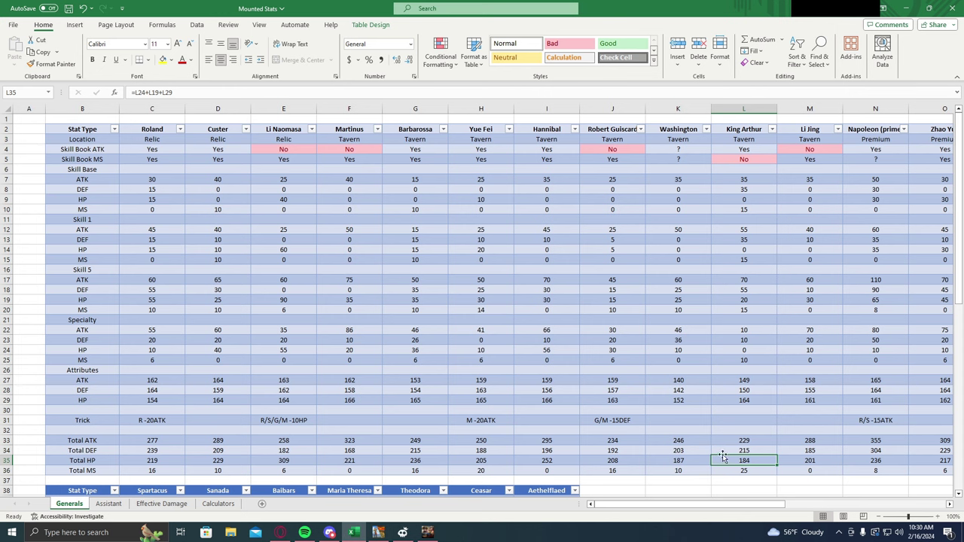
left_click(759, 231)
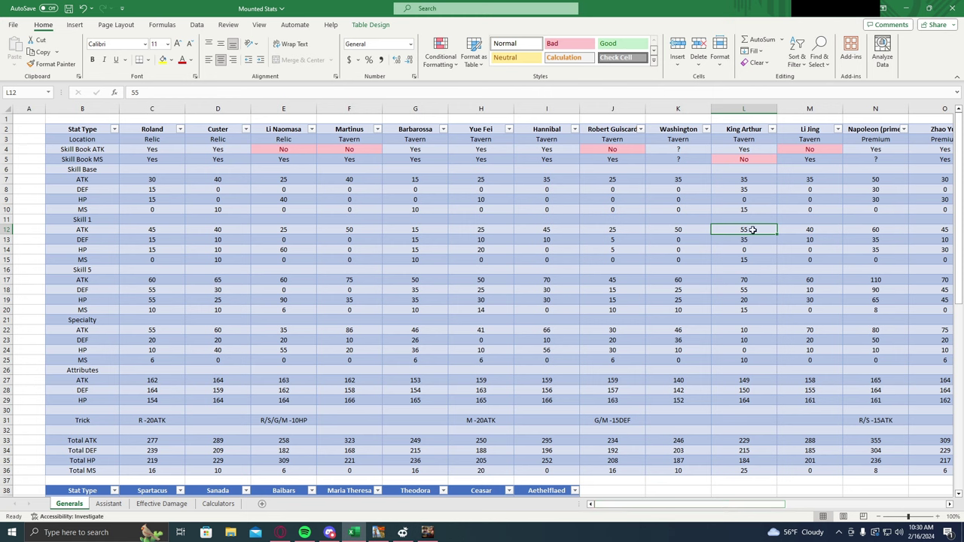
left_click(751, 261)
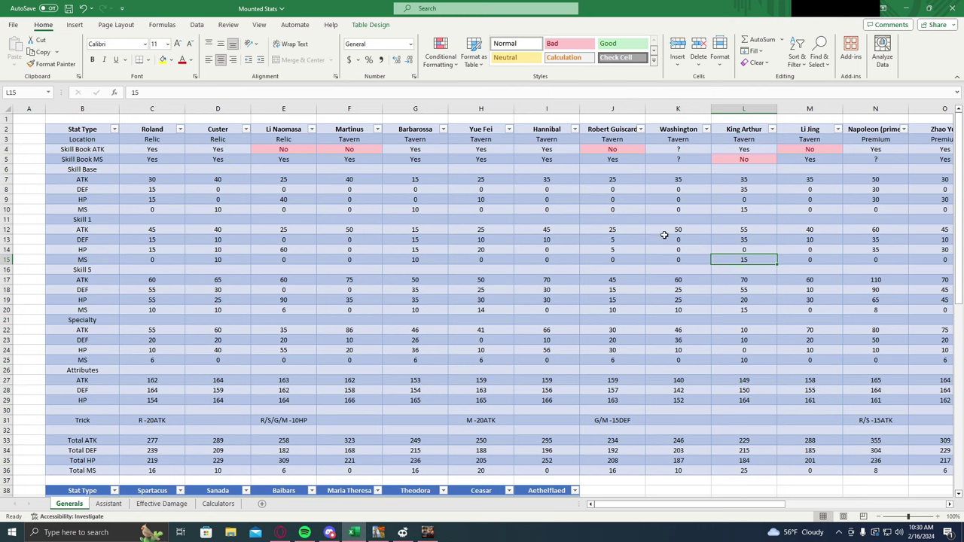
left_click(740, 229)
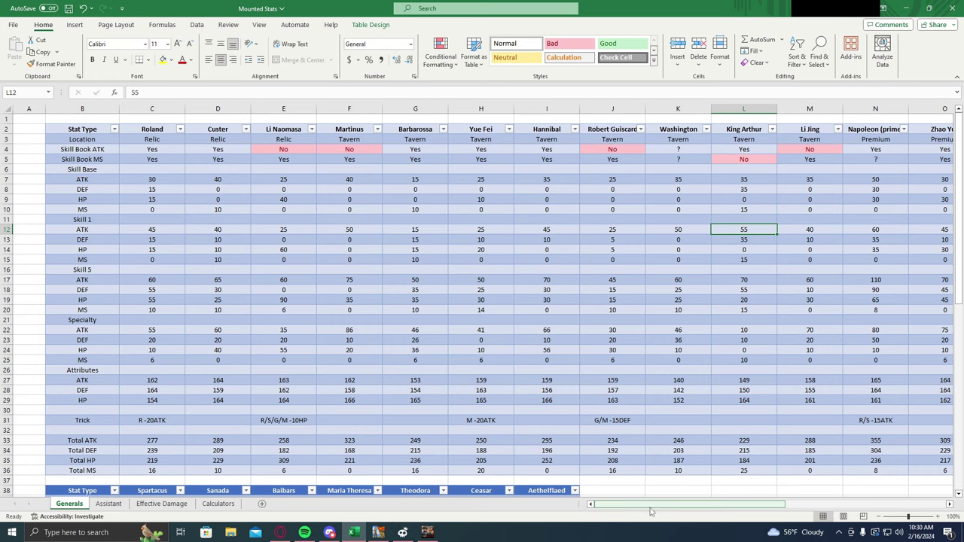
Look across the premium generals' columns and check Napoleon's Skill 1 ATK and MS for comparison.
left_click_drag(649, 505, 659, 512)
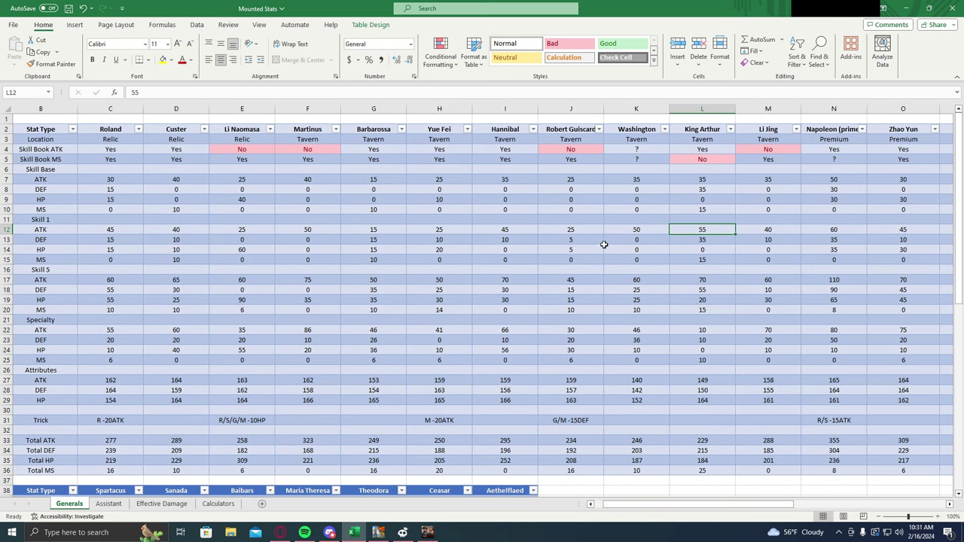
left_click_drag(614, 505, 631, 505)
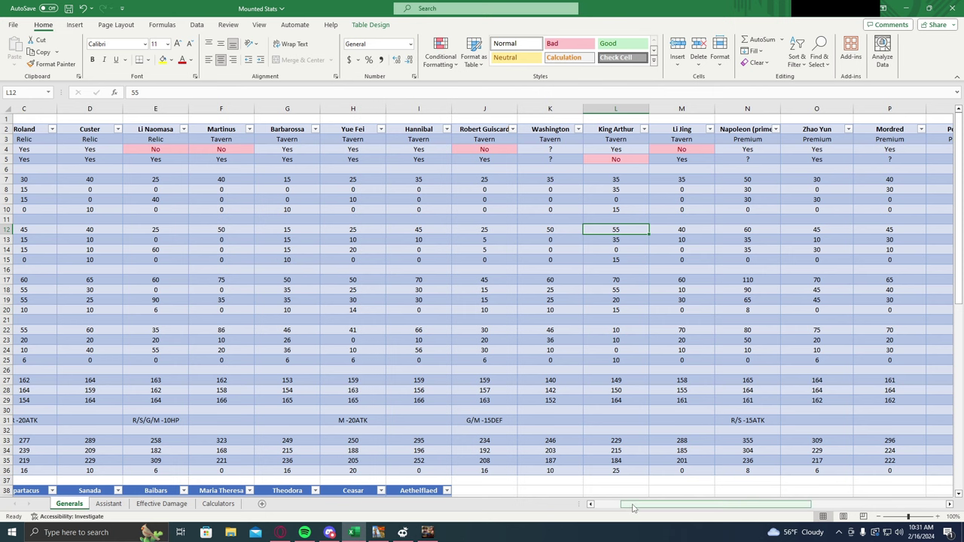
left_click_drag(634, 509, 647, 510)
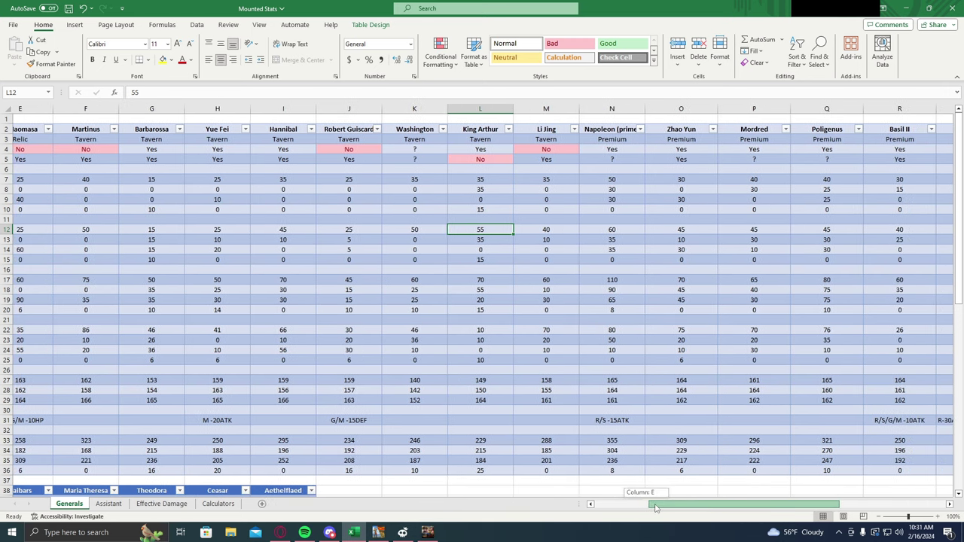
left_click_drag(655, 508, 757, 509)
left_click(92, 229)
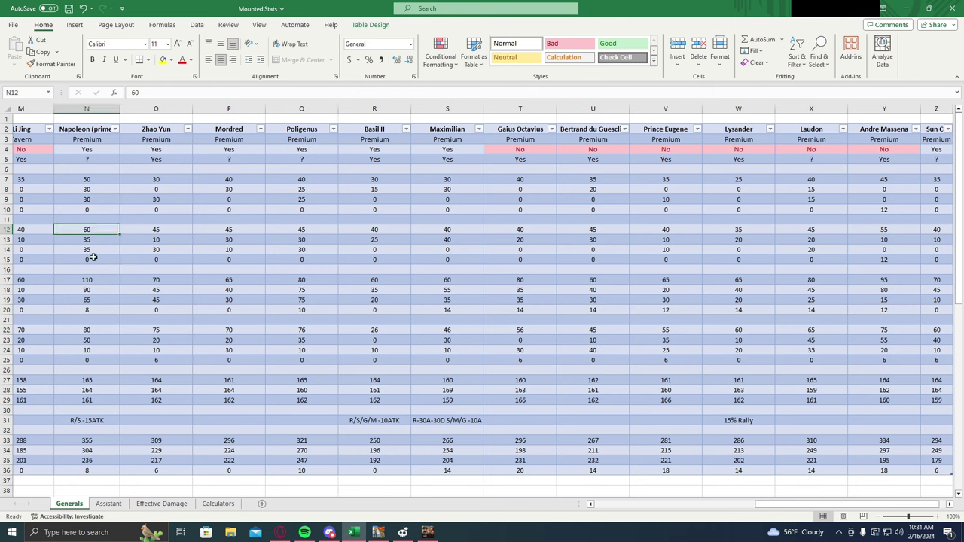
left_click(94, 259)
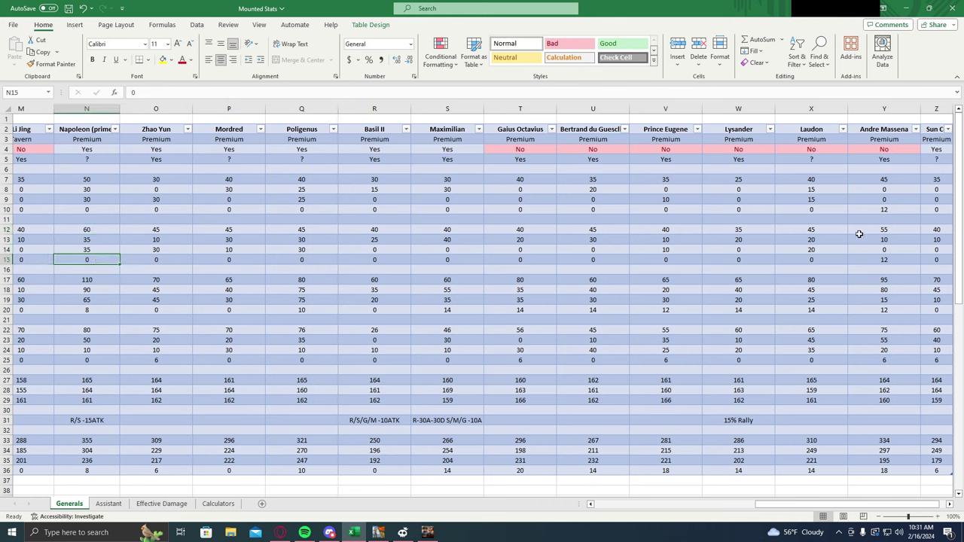
Examine Andre Massena's Skill 1 ATK and MS values.
left_click(864, 229)
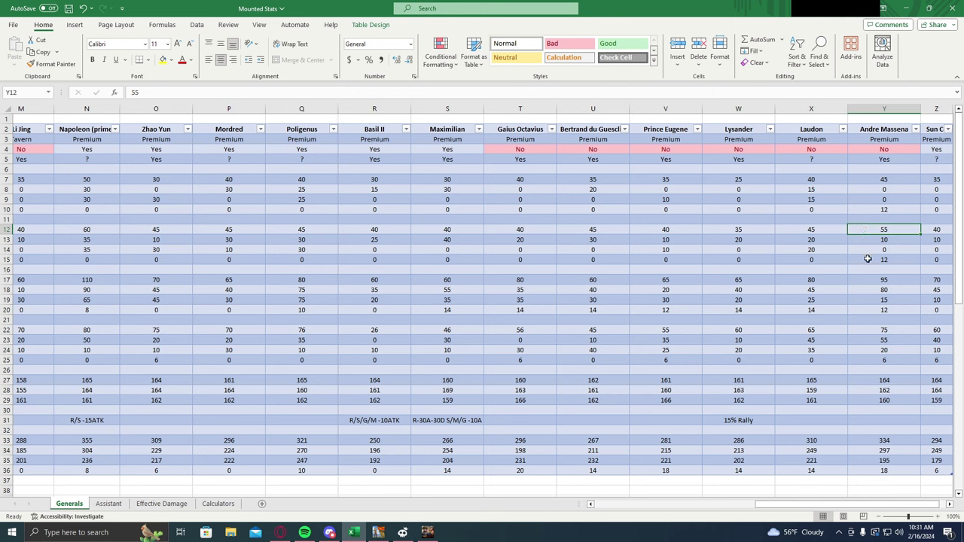
left_click(870, 259)
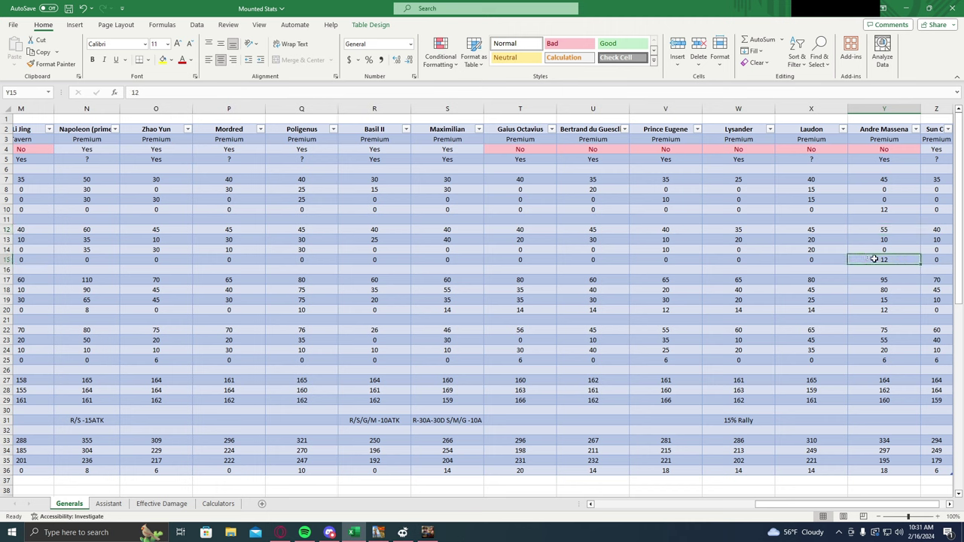
left_click(904, 230)
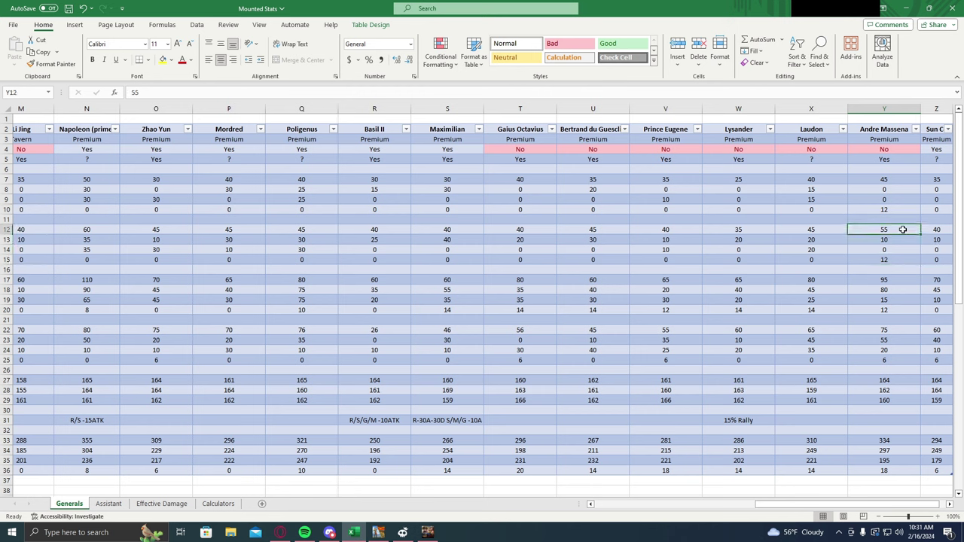
left_click(907, 260)
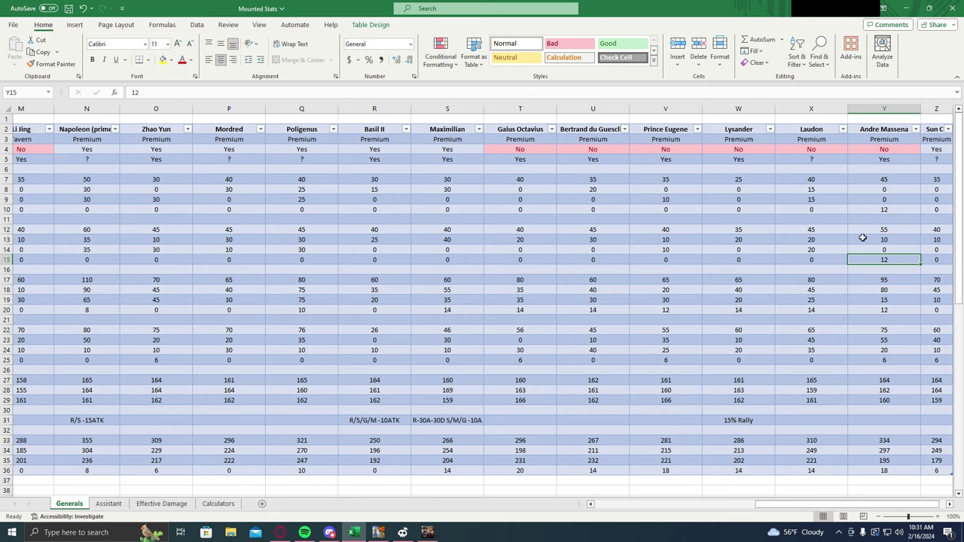
left_click(894, 229)
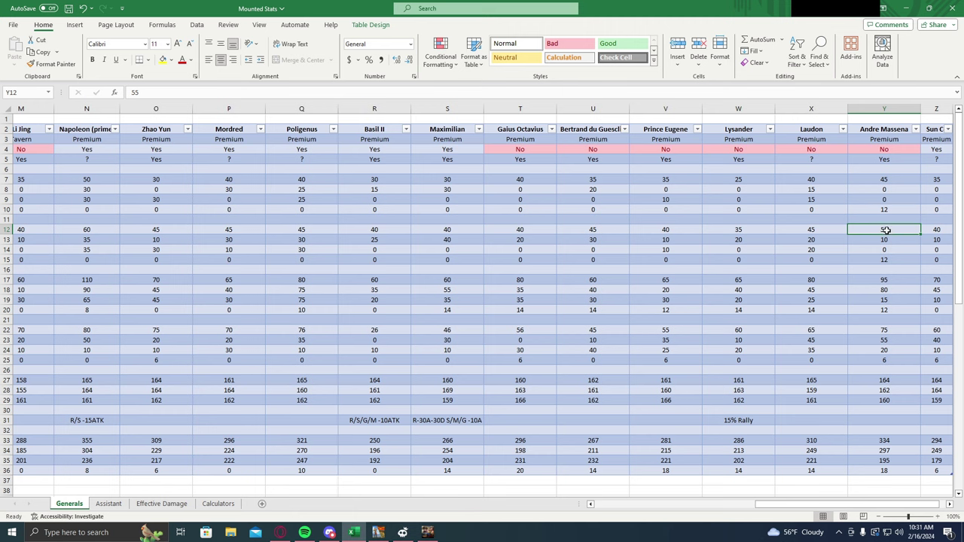
left_click(886, 257)
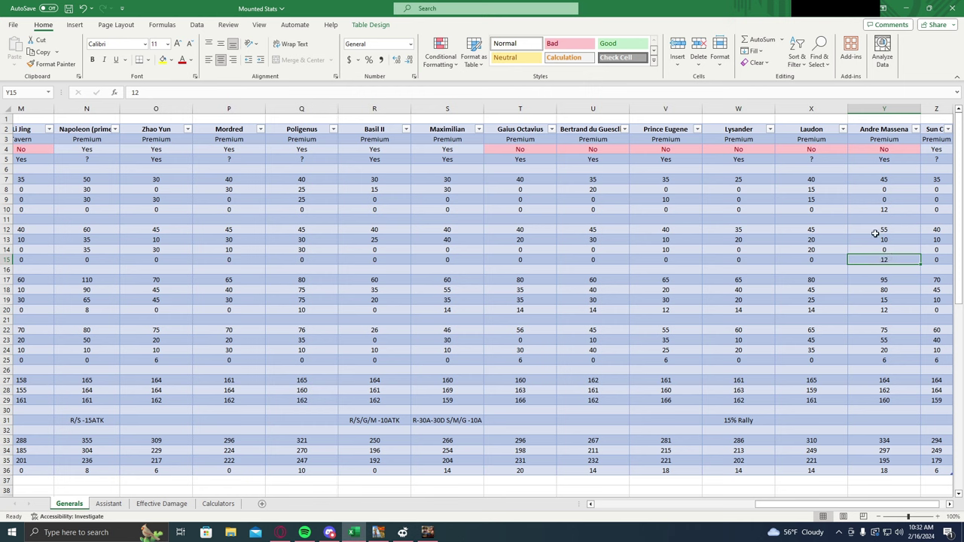
left_click(870, 230)
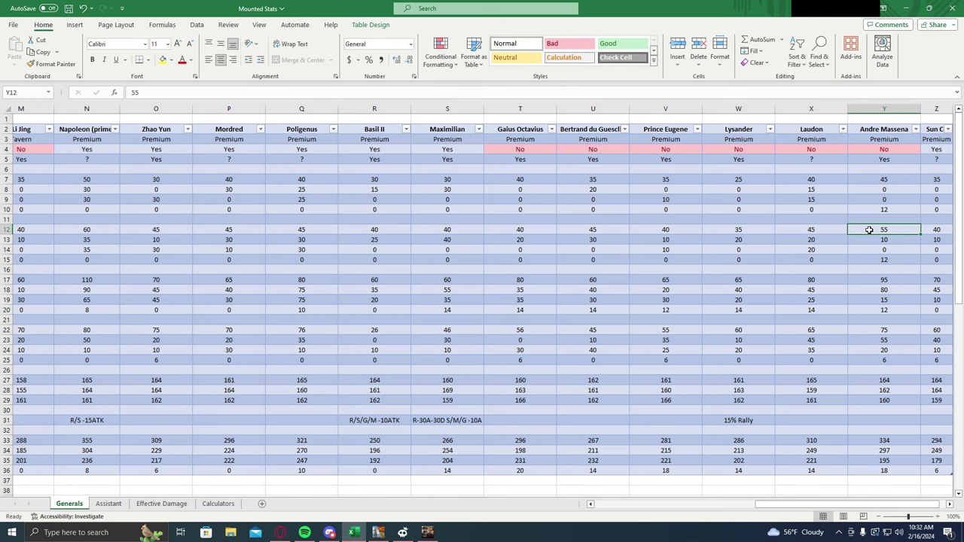
Recheck Napoleon's Skill 1 ATK and MS, and bring King Arthur's column back into view.
left_click(105, 229)
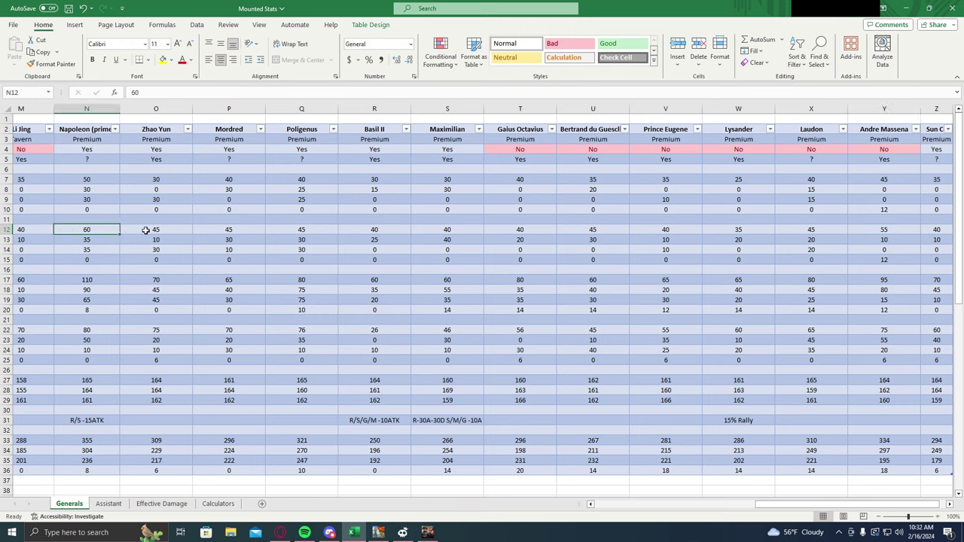
left_click(98, 258)
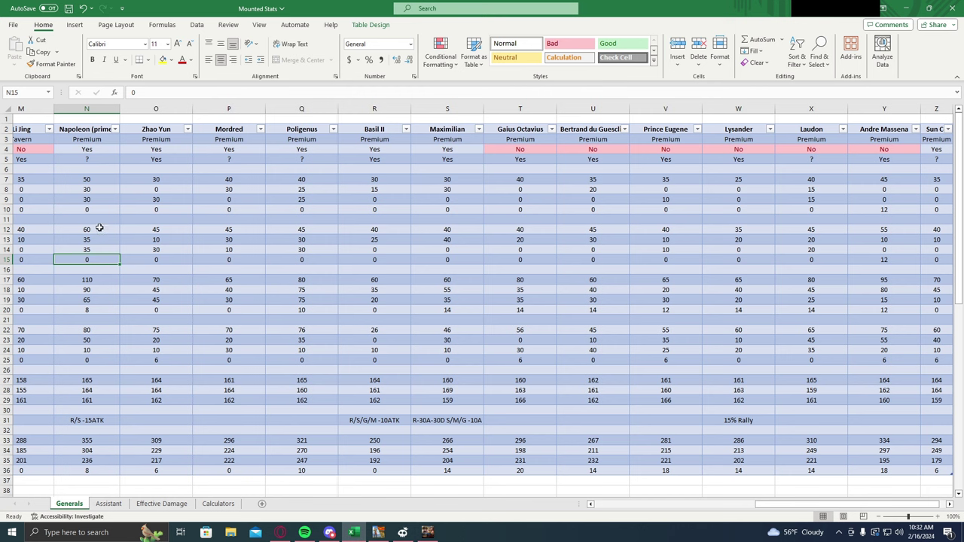
left_click(98, 228)
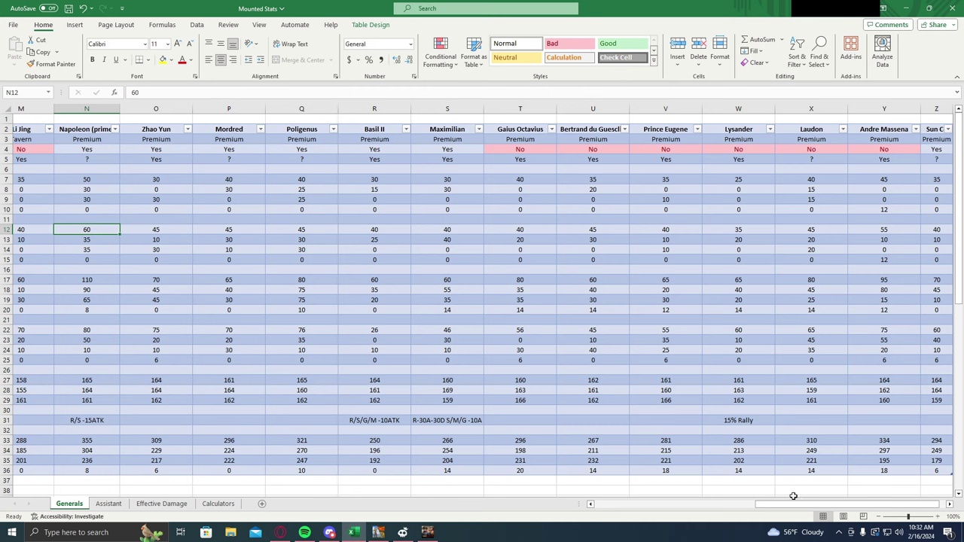
left_click_drag(783, 506, 619, 501)
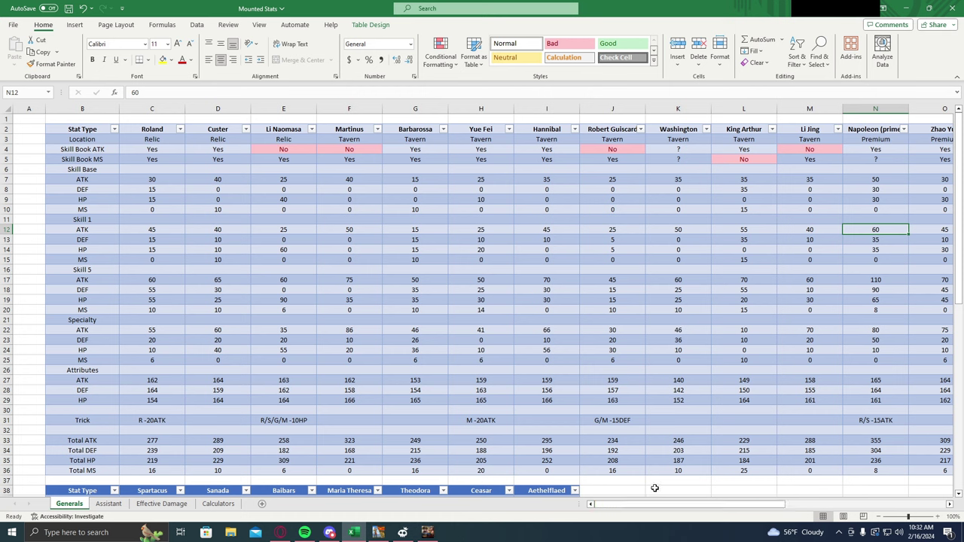